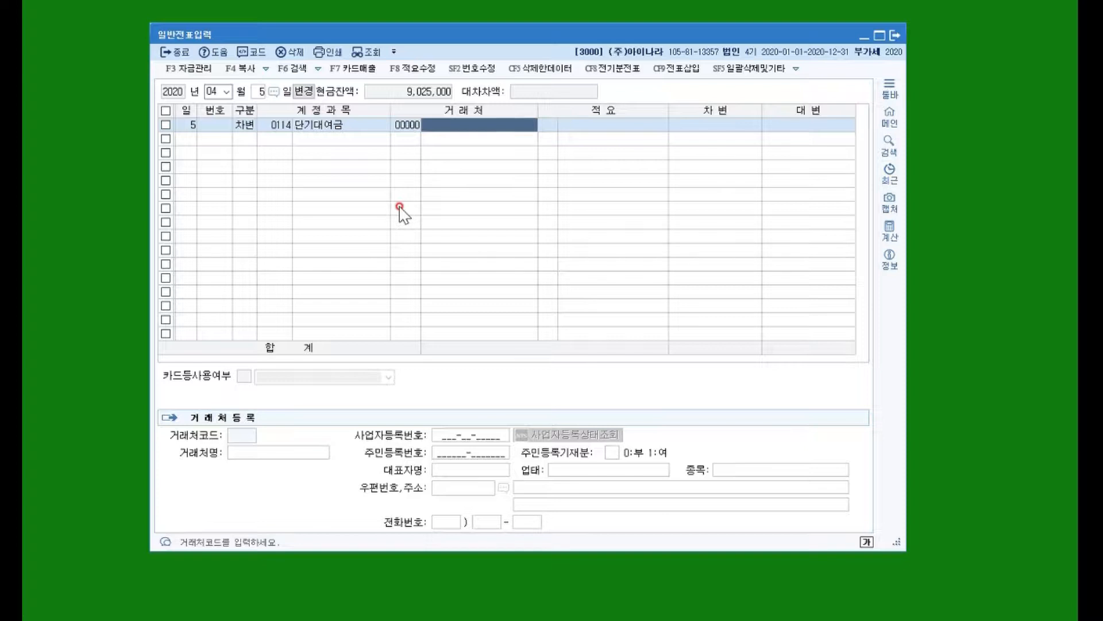
Register 보람약품 as a new trading partner with code 00304 on the 단기대여금 debit line.
text(보람약품)
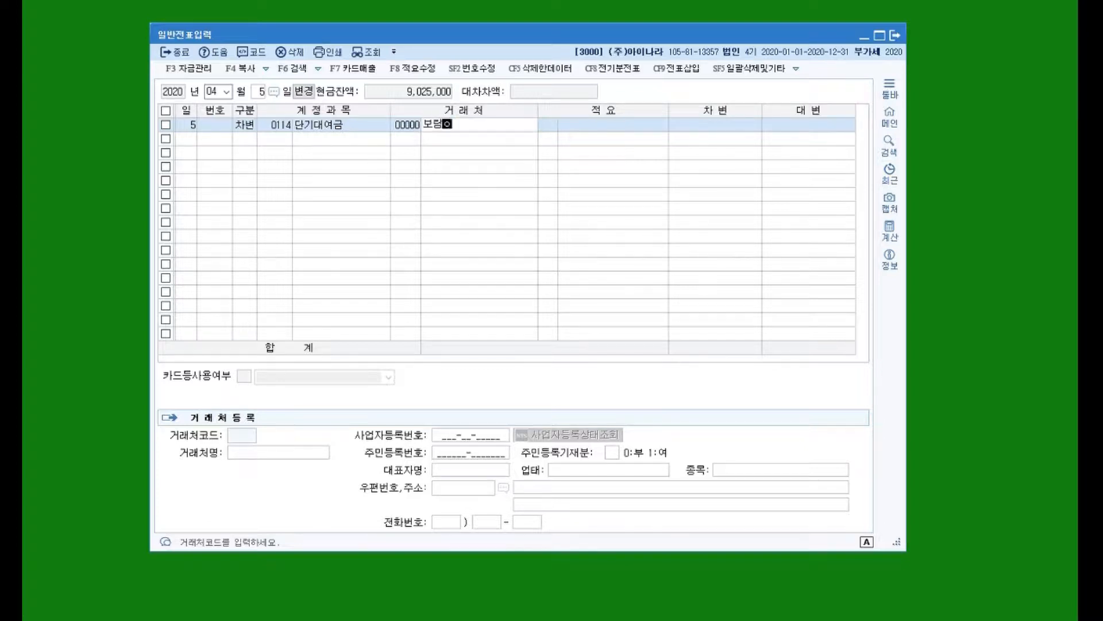
key(Return)
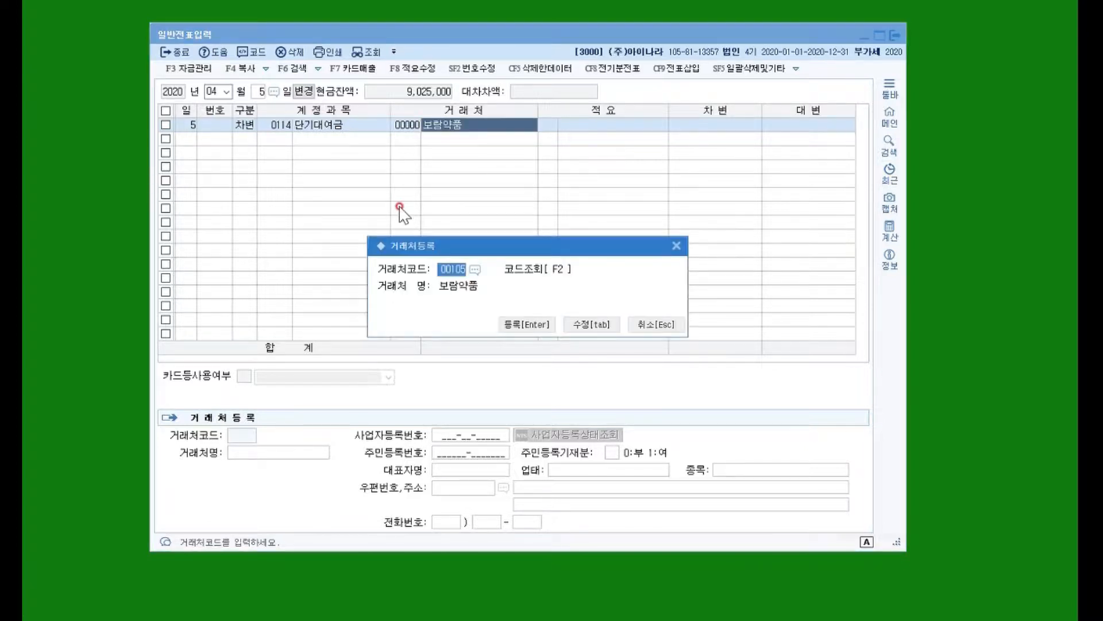
drag(459, 246, 448, 199)
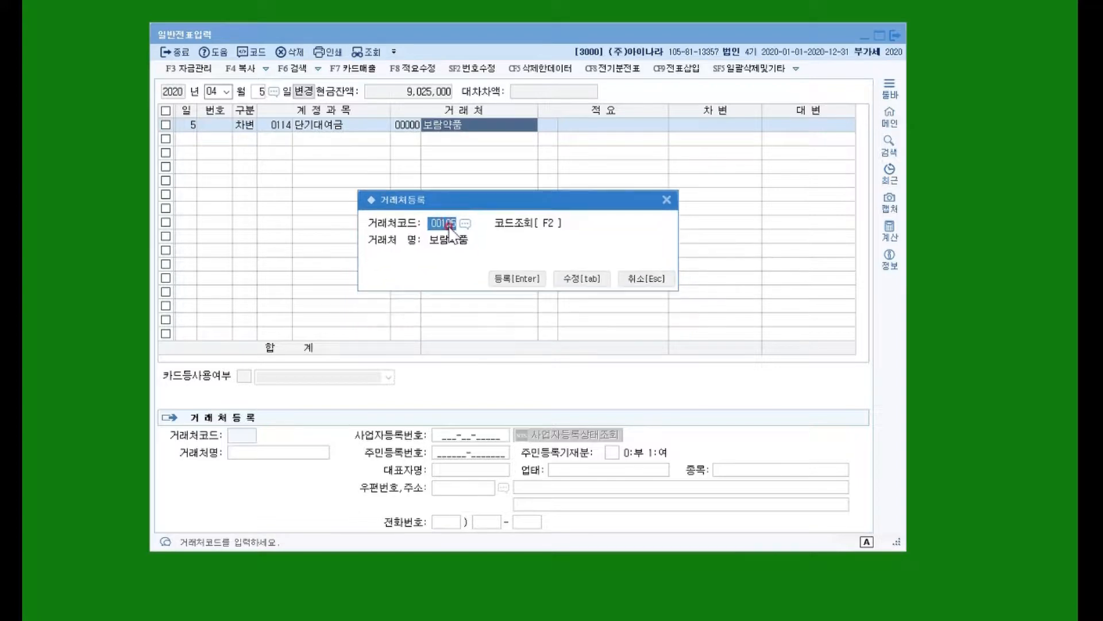
text(00304)
click(533, 279)
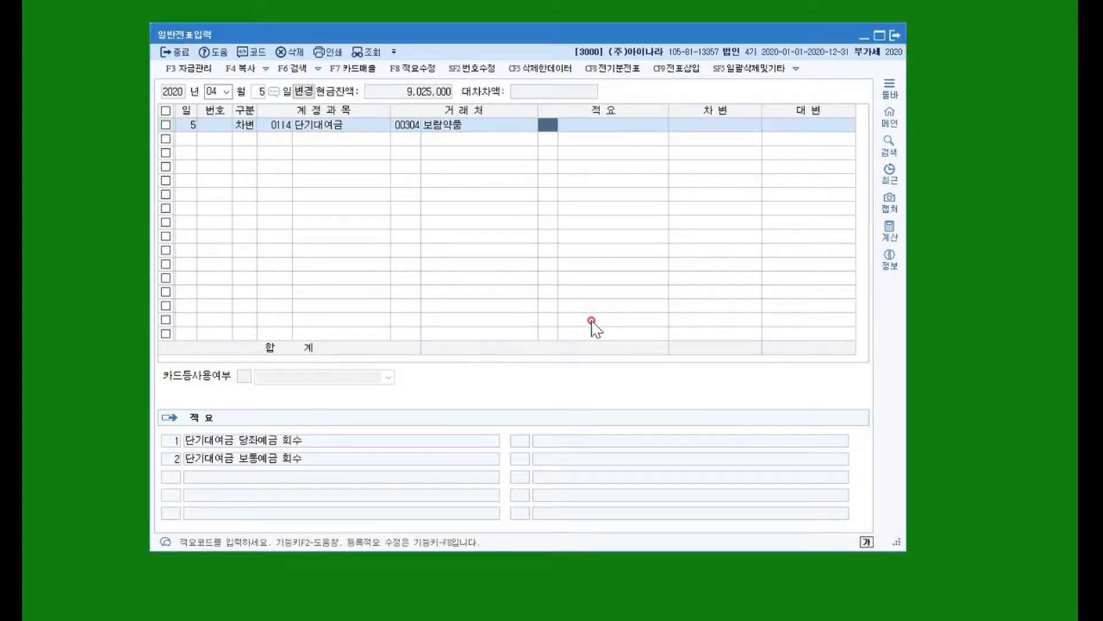
Leave the description blank and enter a debit of 3,000,000 on the 단기대여금 line.
key(Return)
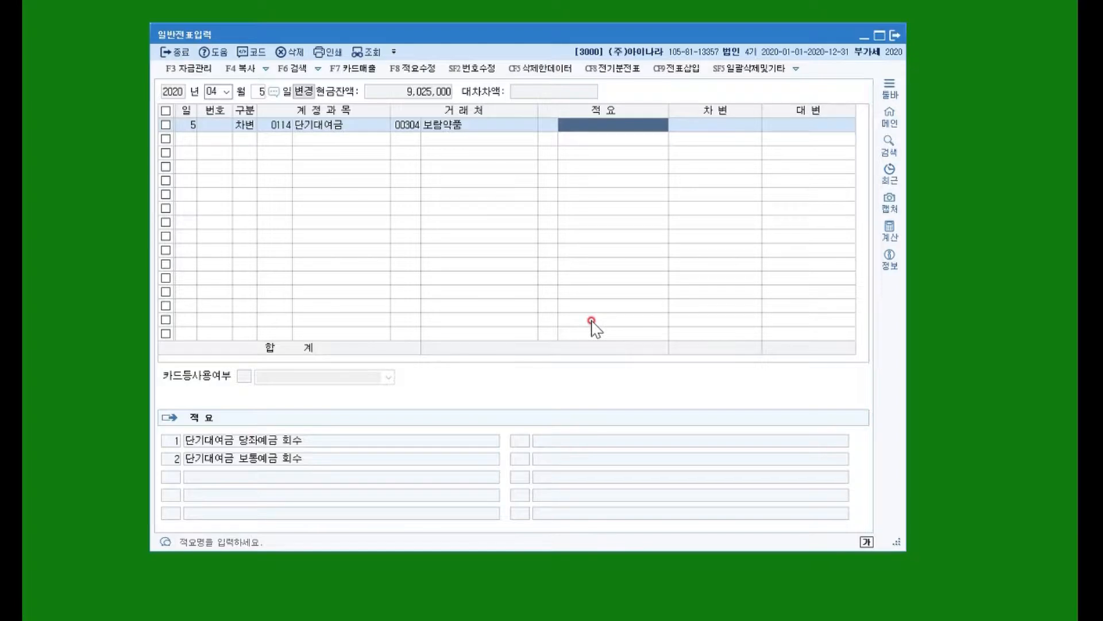
key(Return)
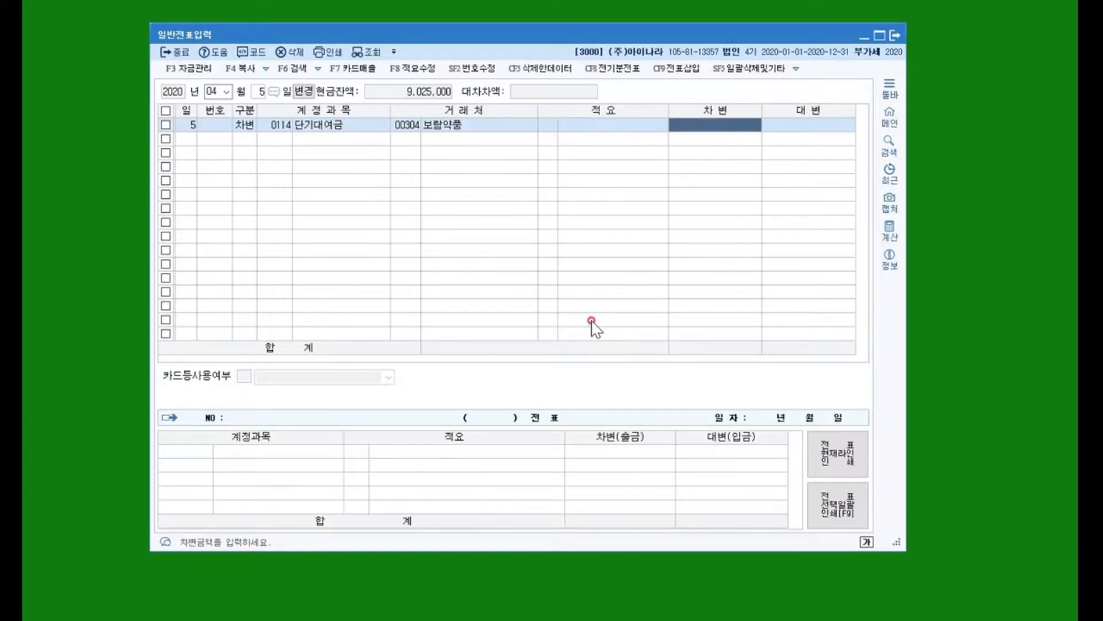
text(3000000)
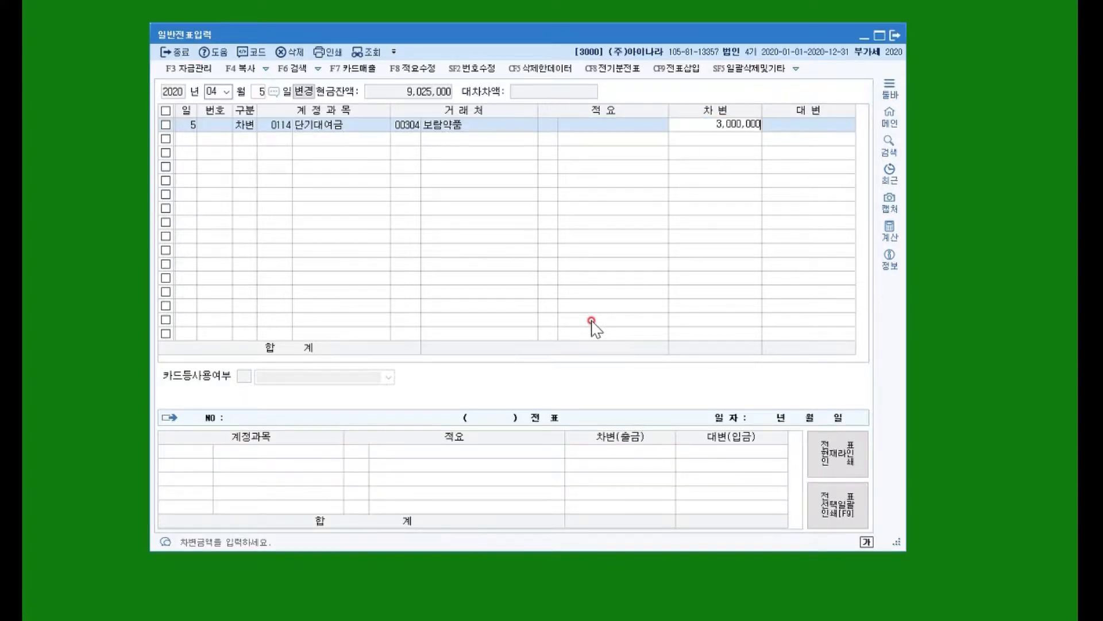
key(Return)
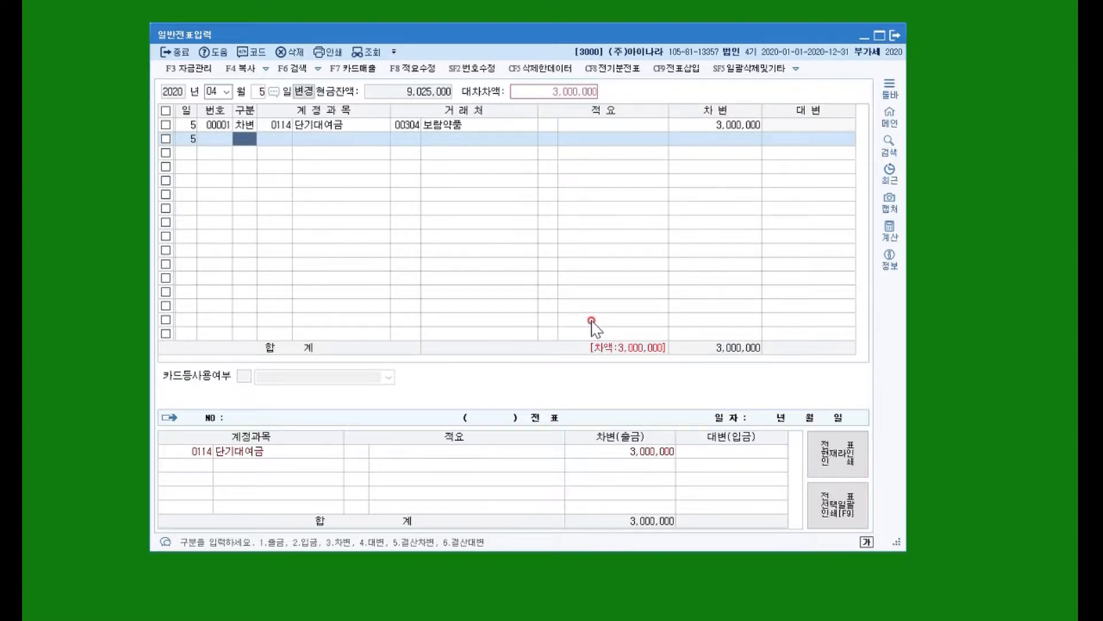
Add a credit line for 이자수익 (0901) with 보람약품 as partner and set its amount to 30,000.
text(4)
key(Return)
text(이자수)
key(Return)
key(Return)
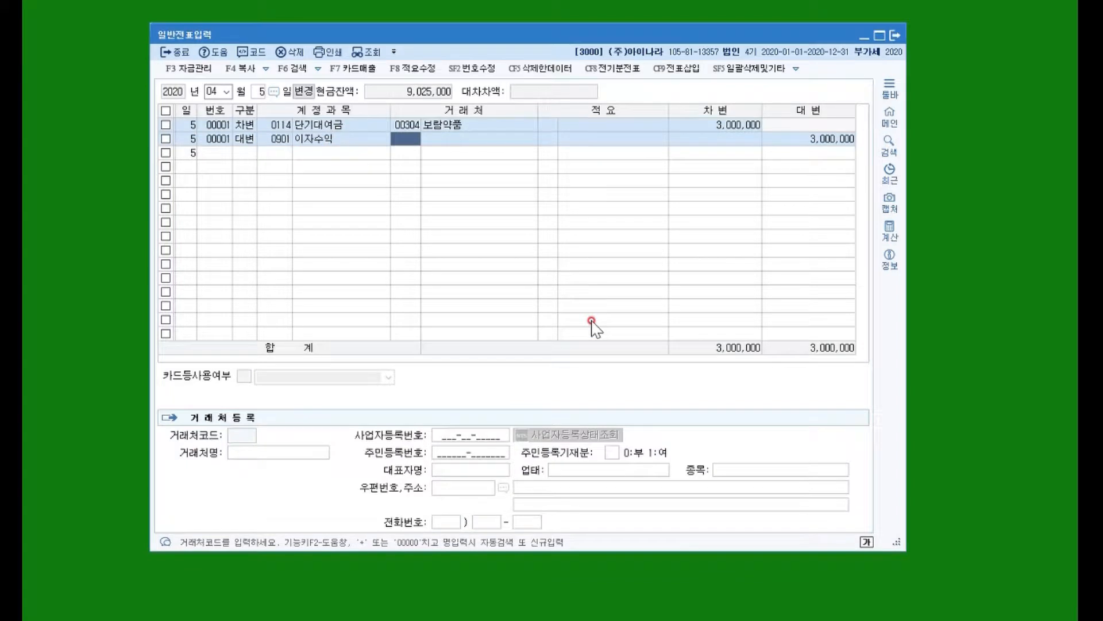
key(Return)
key(Return)
key(Return)
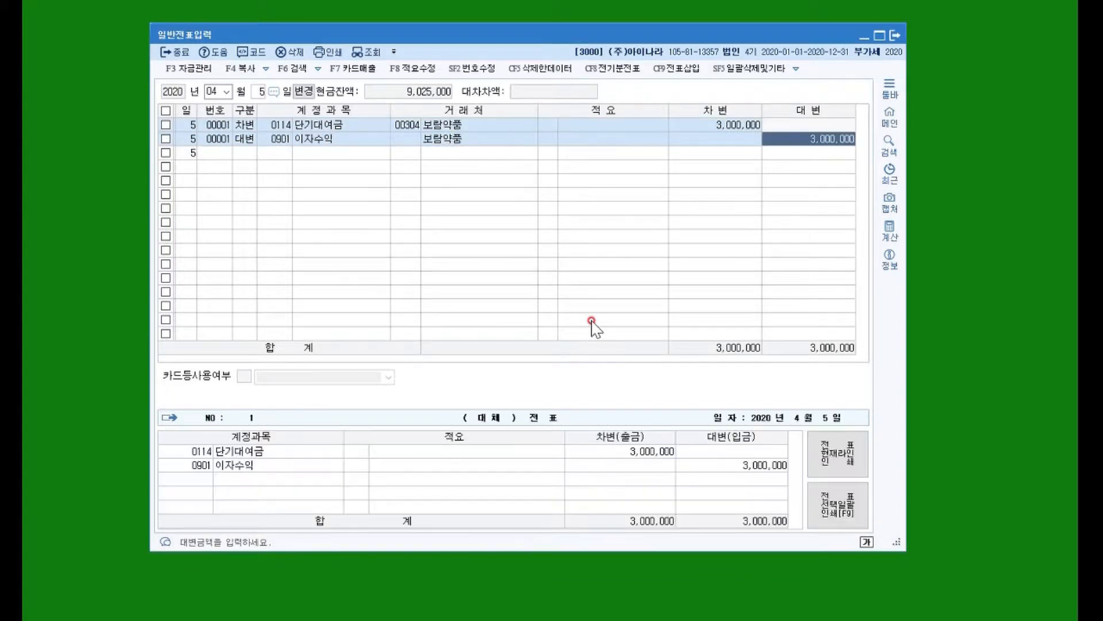
text(30000)
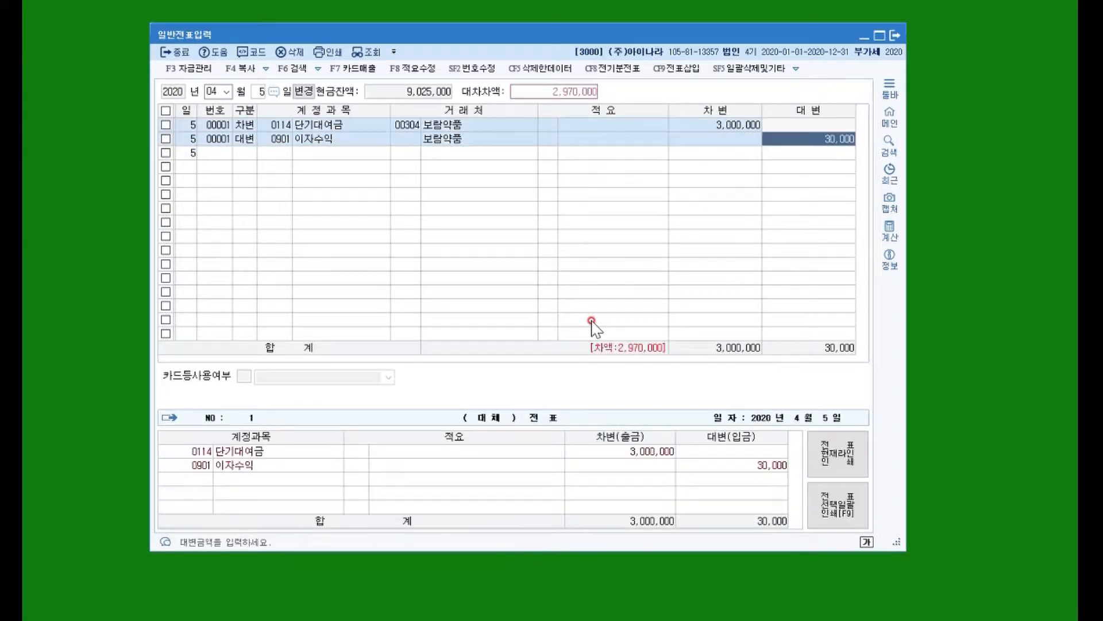
key(Return)
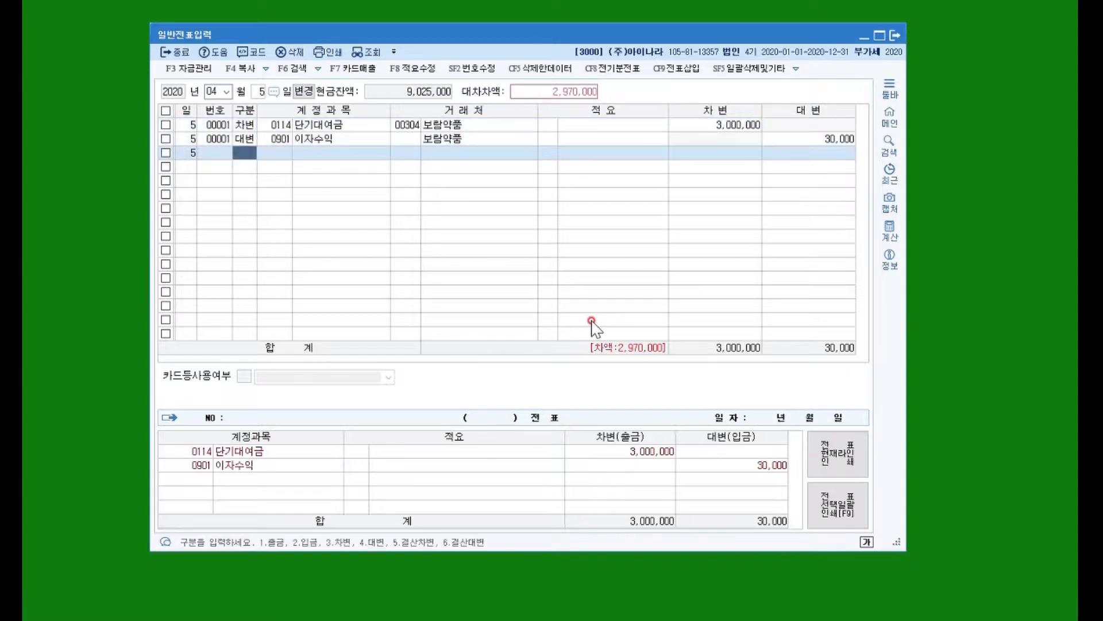
Add a credit line for 보통예금 (0103) with the remaining 2,970,000 and no description.
text(4)
key(Return)
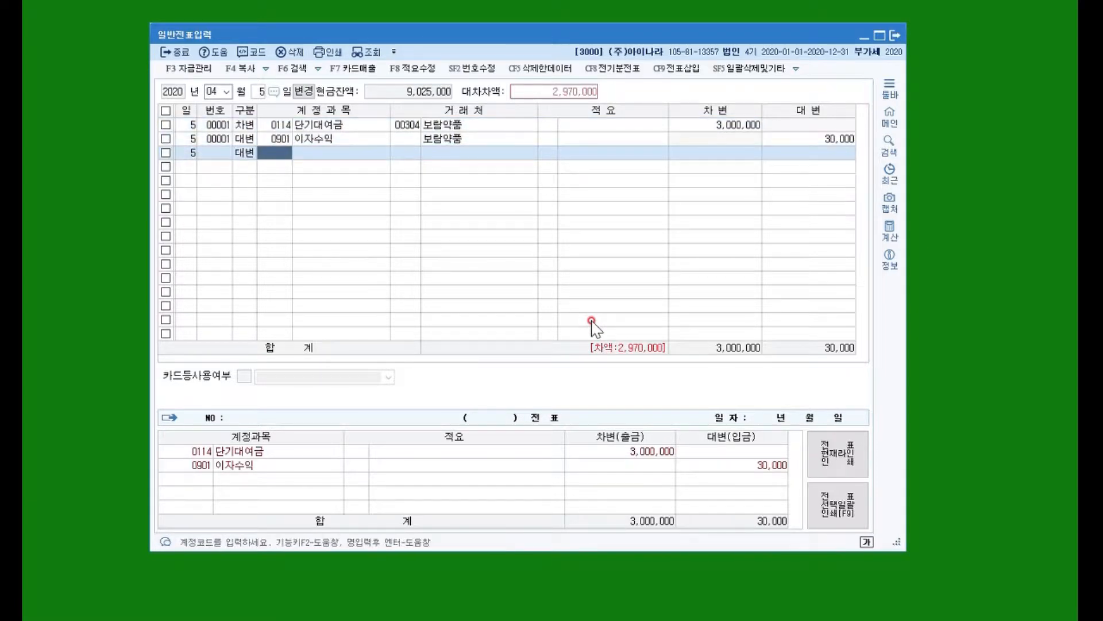
text(103)
key(Return)
key(Return)
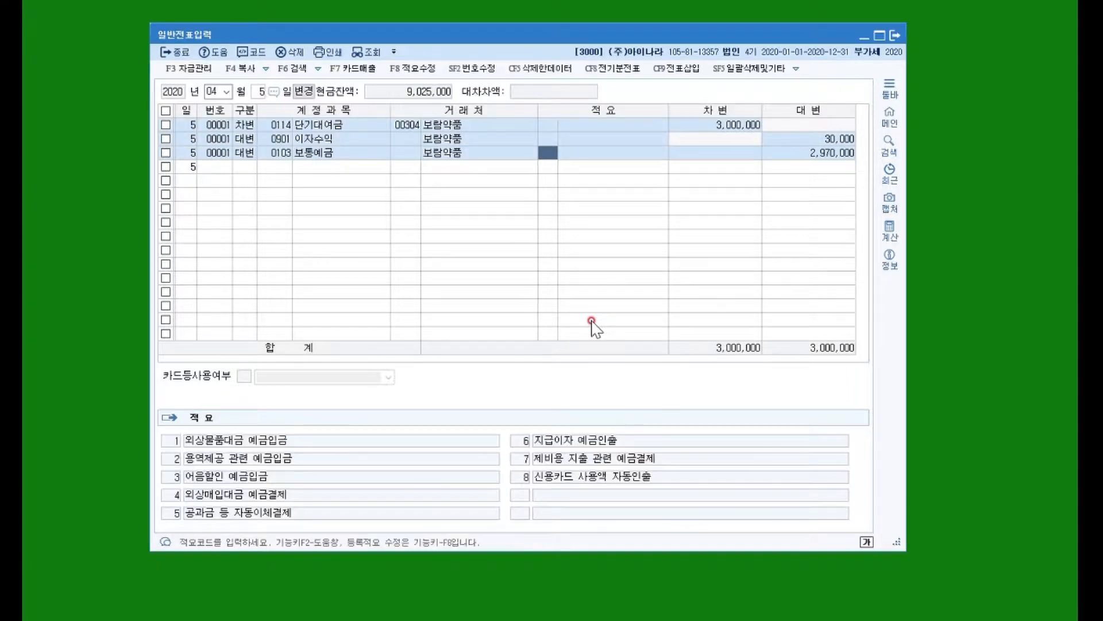
key(Return)
key(Return)
key(Return)
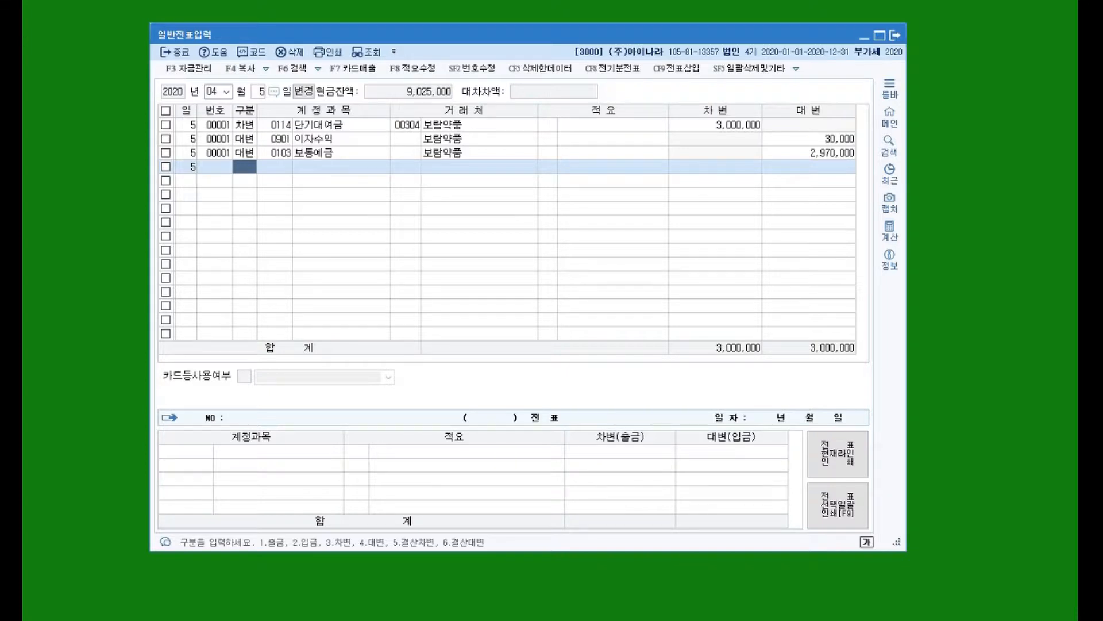
Switch the voucher date to April 8 and start a debit line with account 선급금 (0131).
click(259, 92)
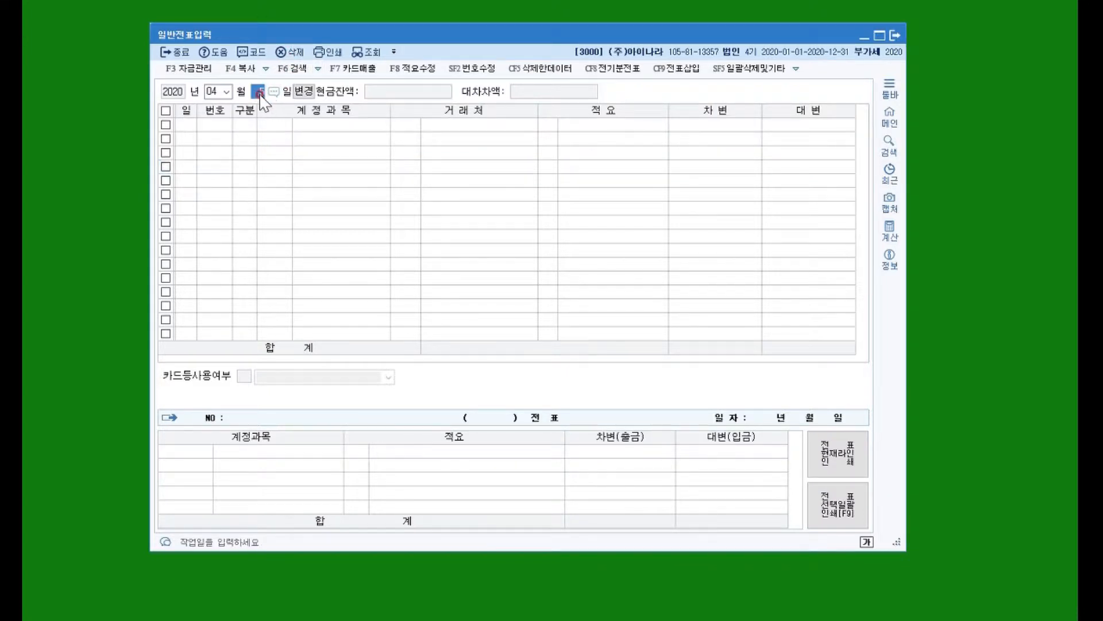
text(8)
key(Return)
text(3)
key(Return)
text(선급)
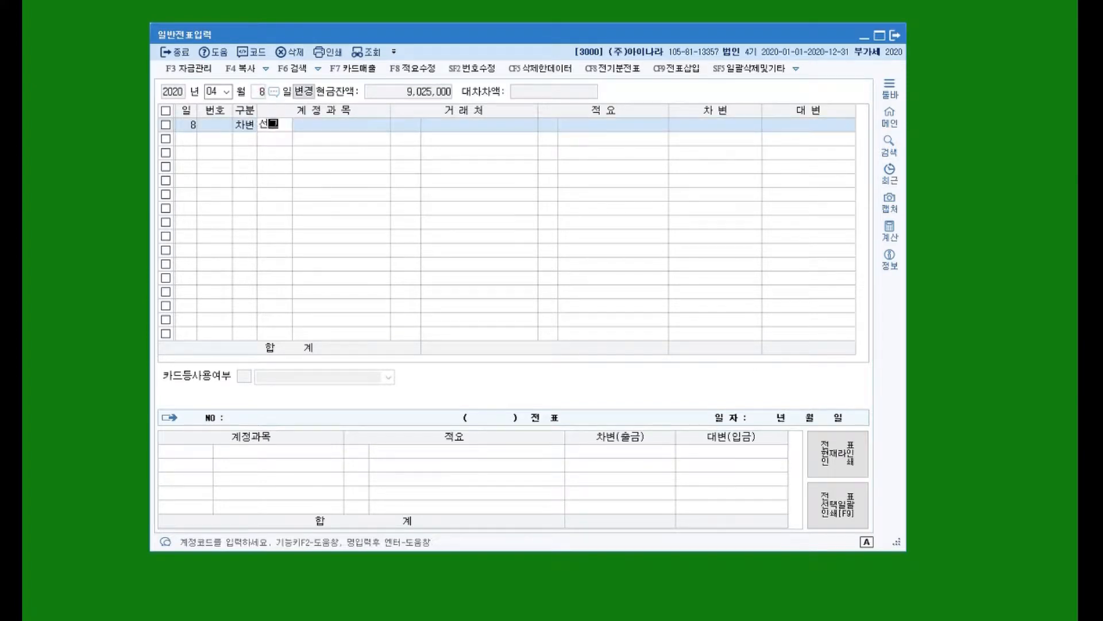
key(Return)
key(Return)
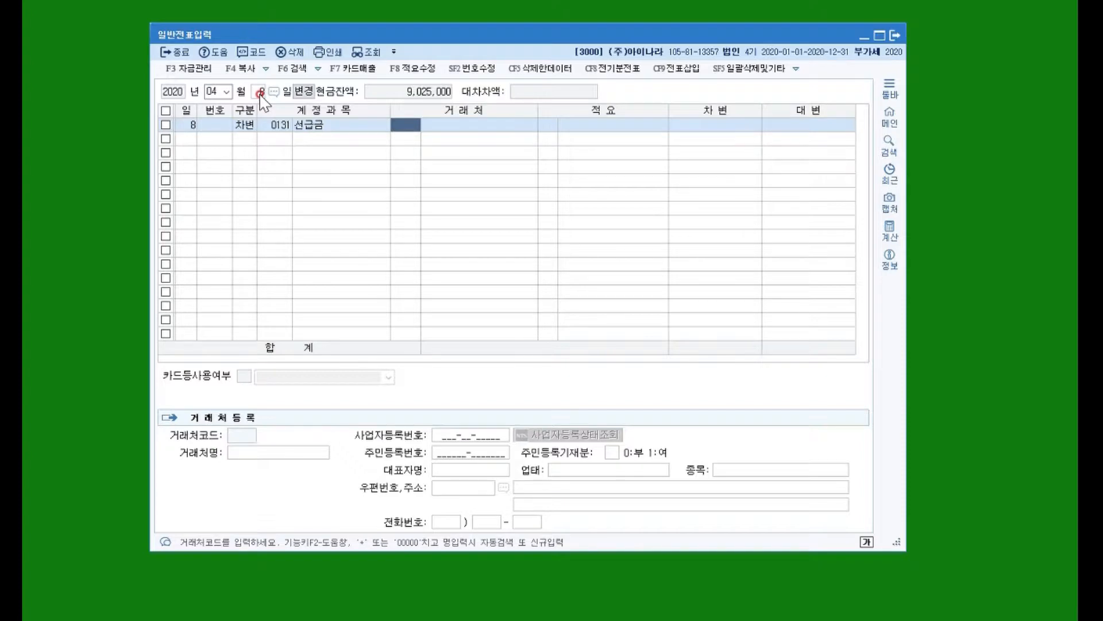
Assign 안산기업 (00202) as trading partner of the 선급금 line and enter a debit of 300,000.
text(안산)
key(Return)
key(Return)
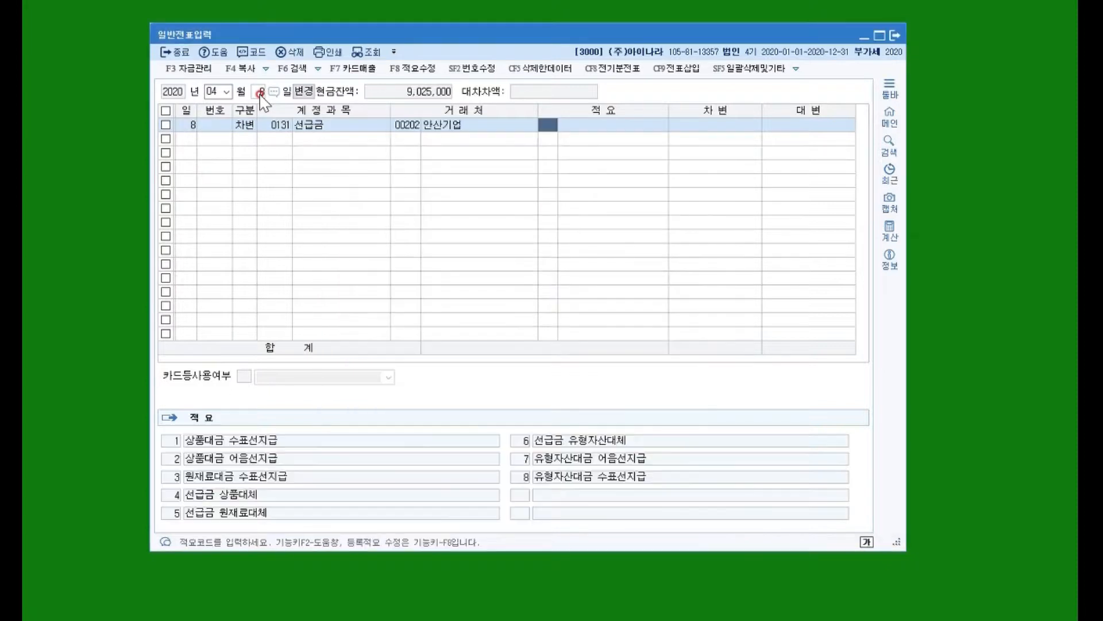
key(Return)
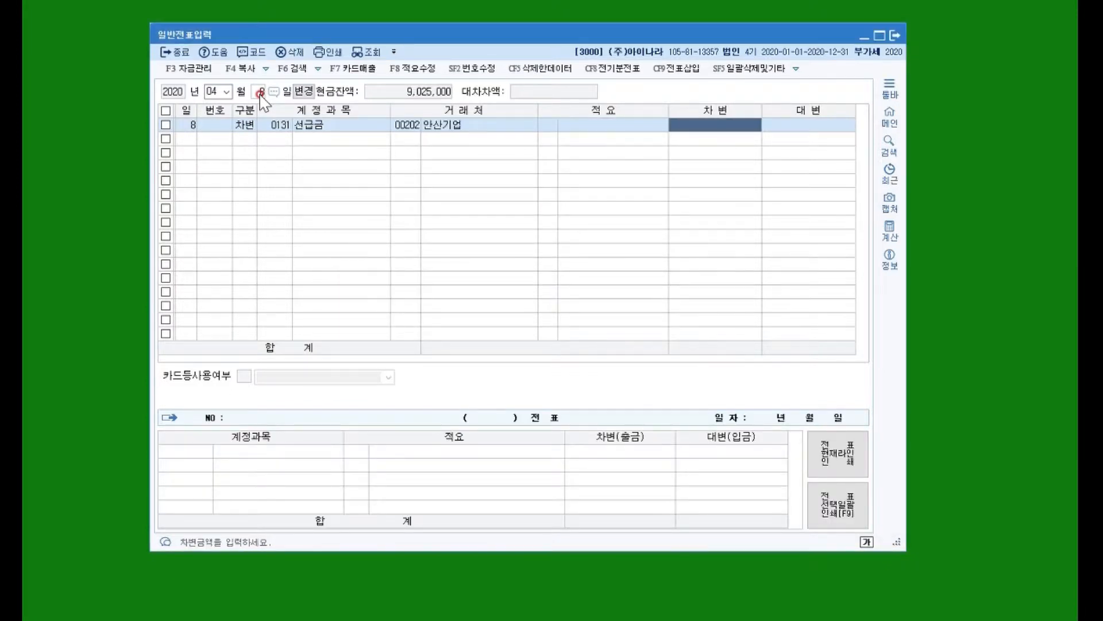
text(300000)
key(Return)
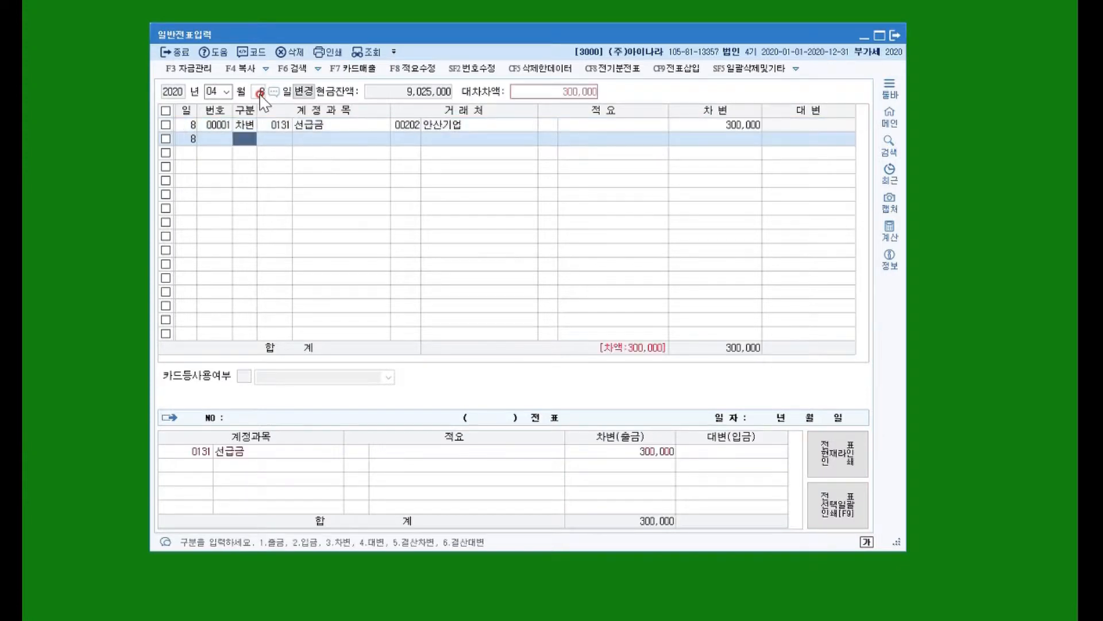
Add a balancing credit line of 300,000 for 당좌예금 (0102) with no description.
text(4)
key(Return)
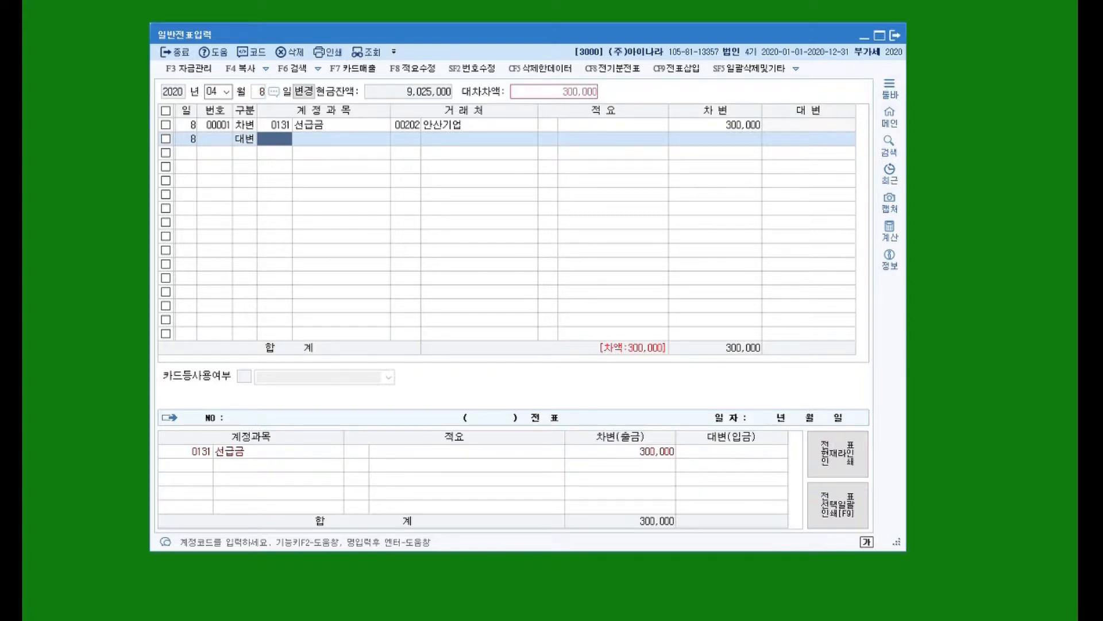
text(0102)
key(Return)
key(Return)
key(Return)
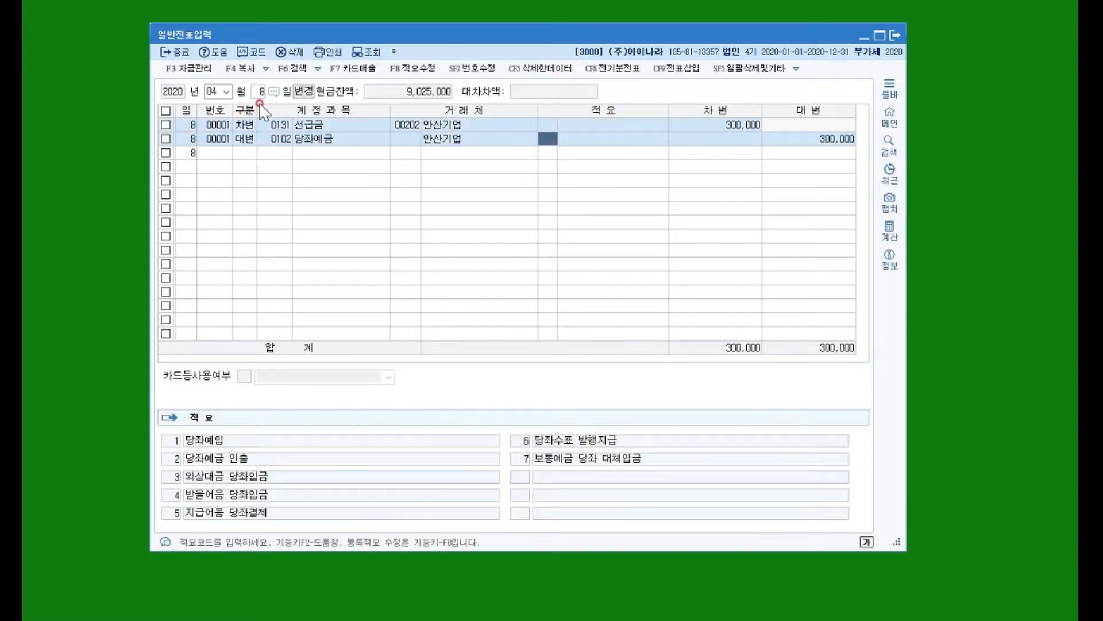
key(Return)
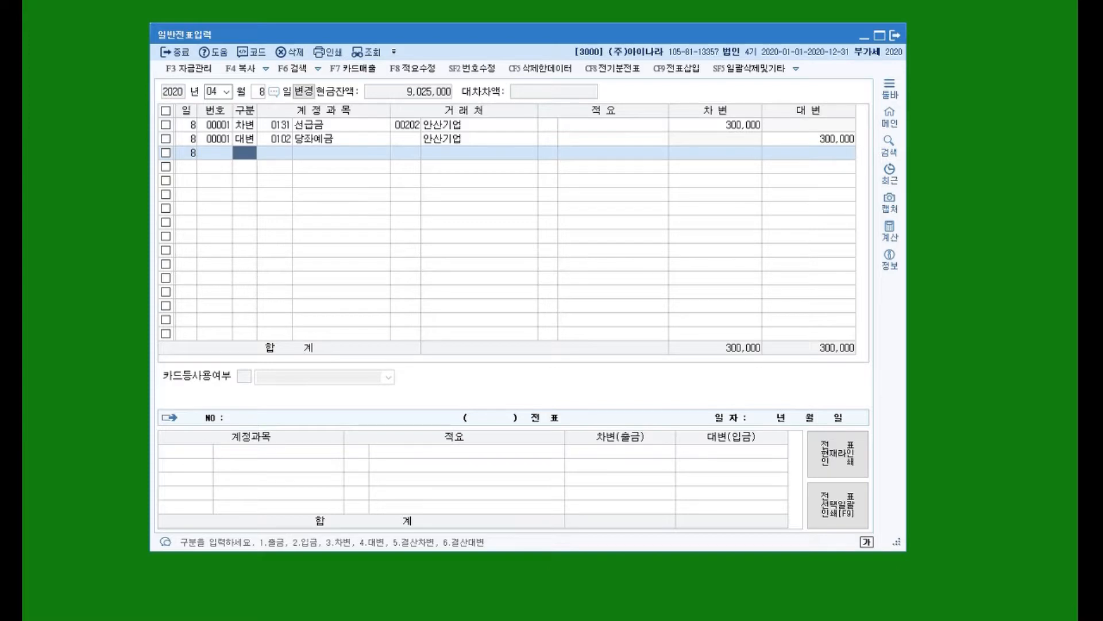
Switch the voucher date to April 10 and start a debit line with account 가지급금 (0134).
click(259, 93)
text(10)
key(Return)
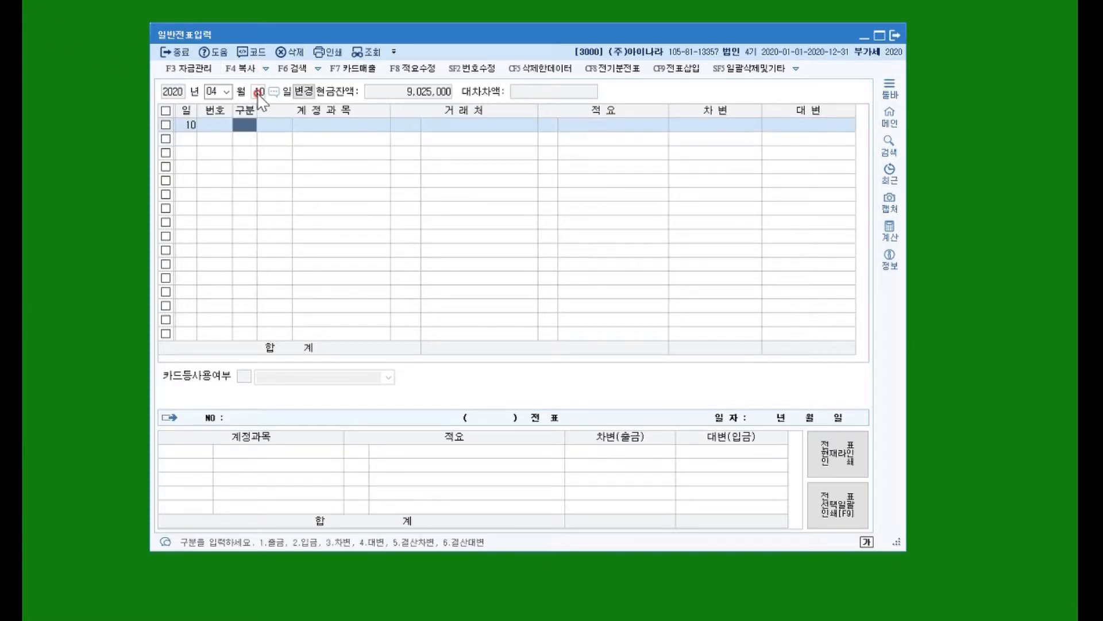
text(3)
key(Return)
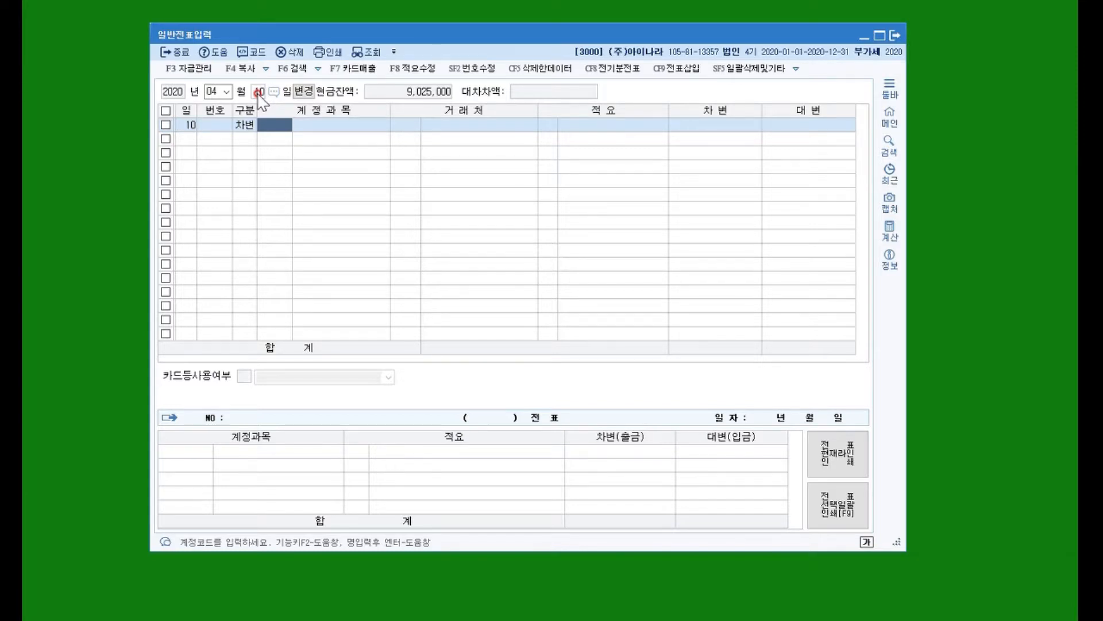
text(가지)
key(Return)
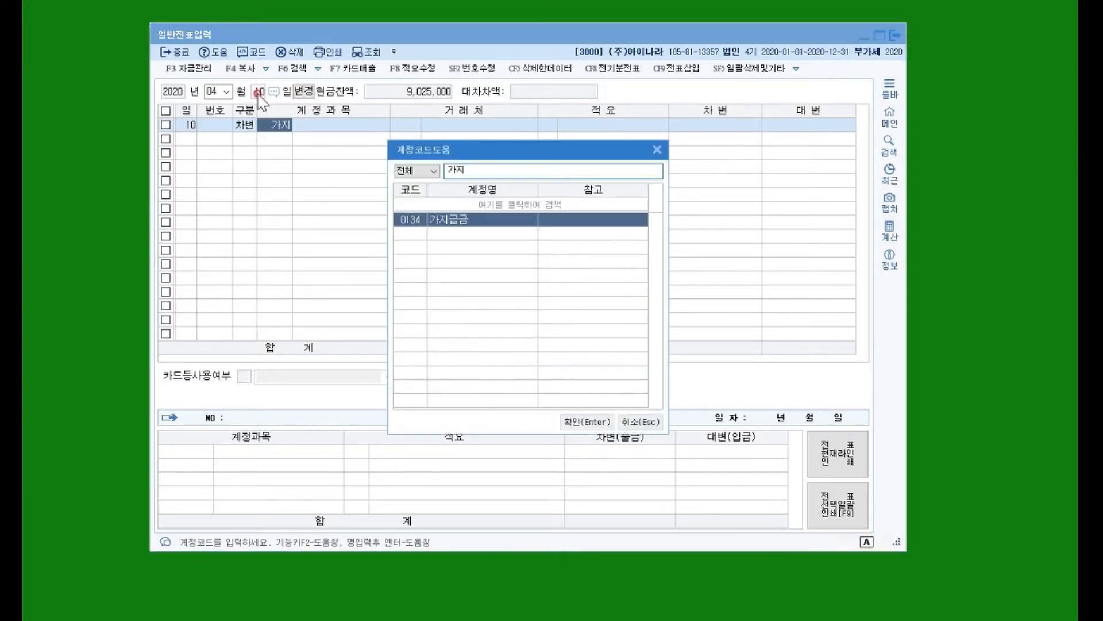
key(Return)
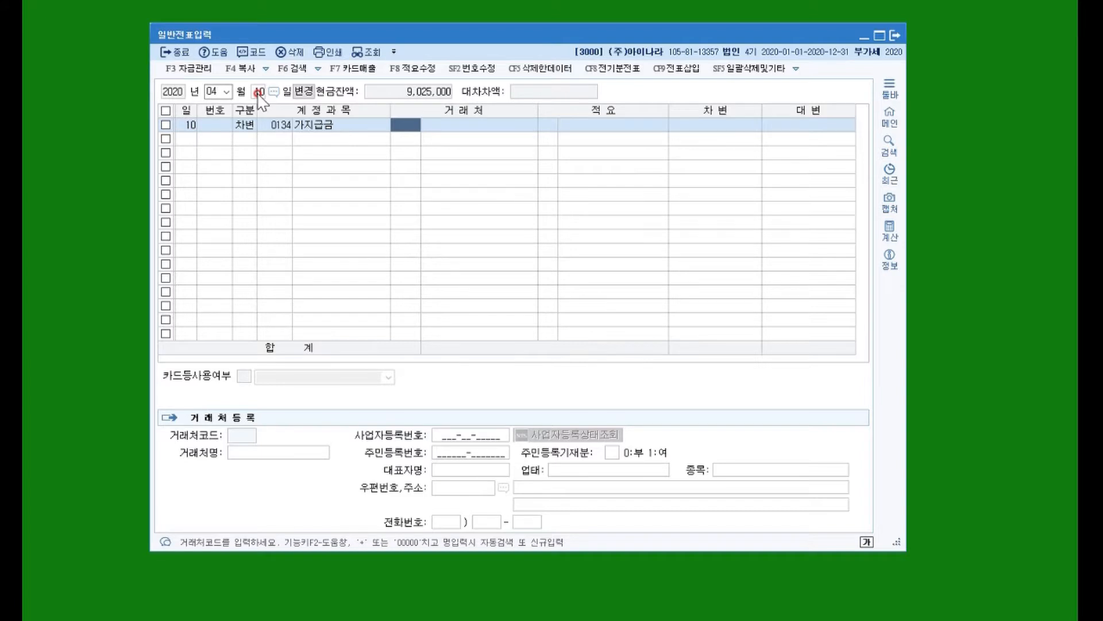
Register the individual's name and assigned code as a new trading partner on the 가지급금 line, and enter a debit of 500,000.
text(+)
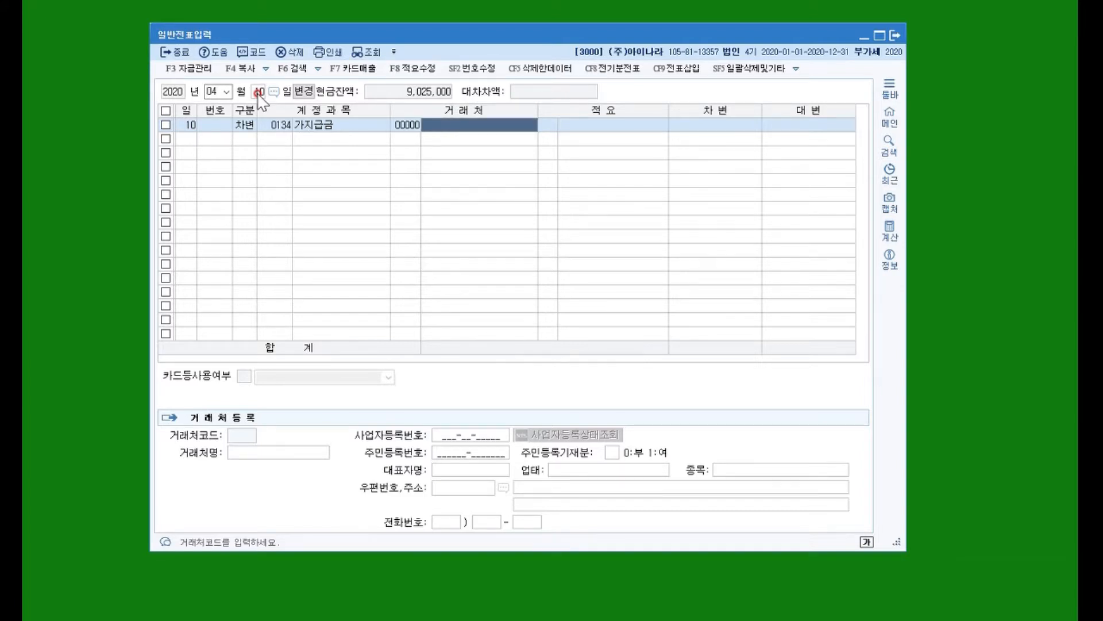
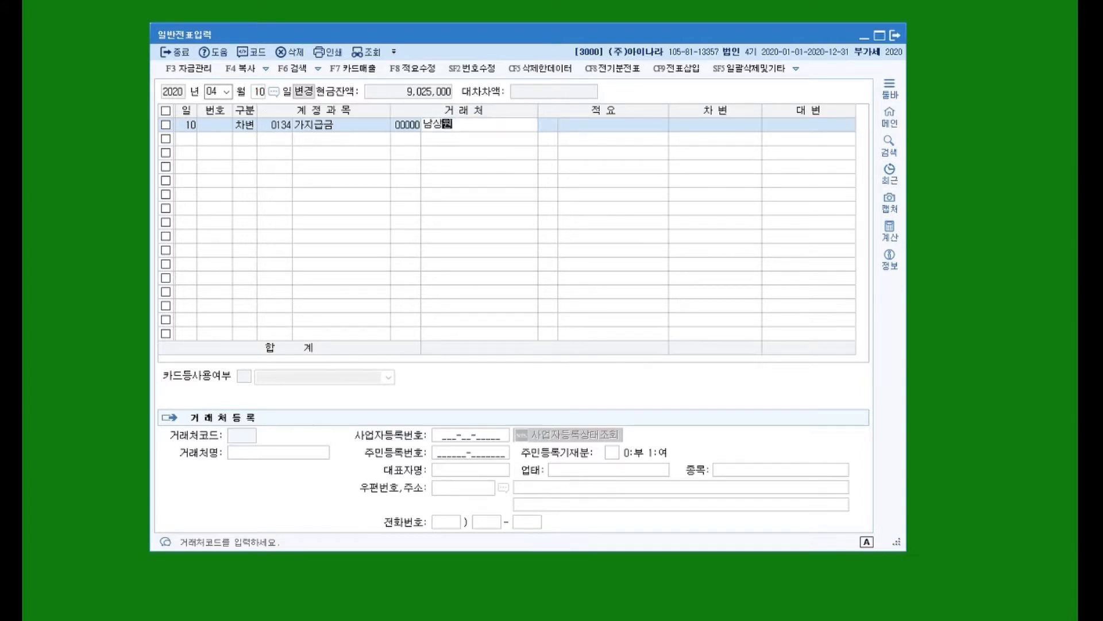
key(Return)
text(700)
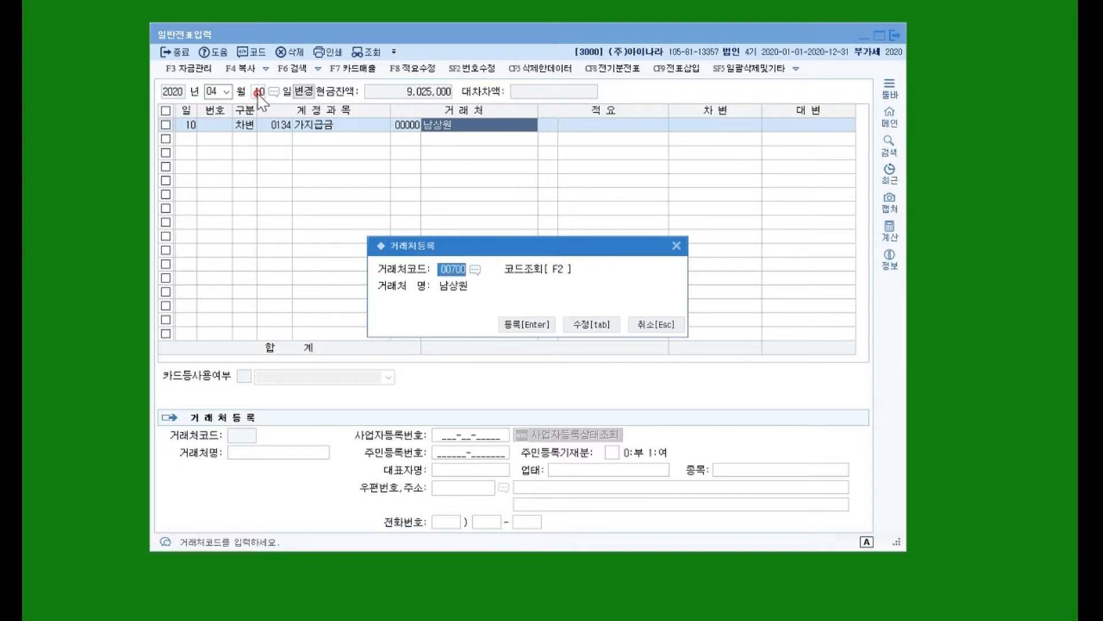
key(Return)
key(Return)
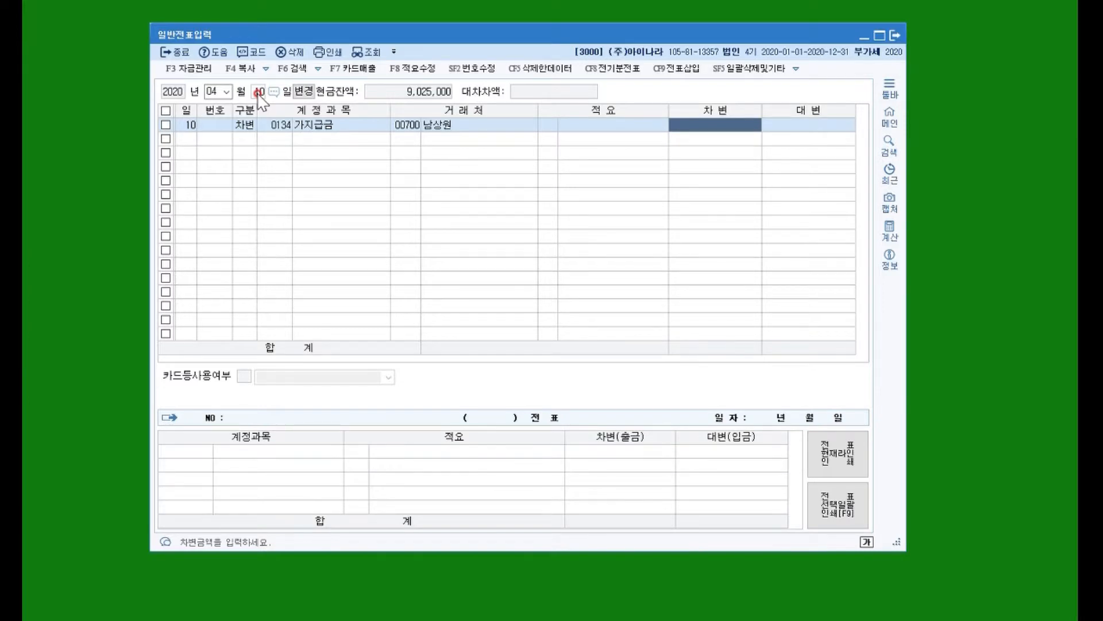
text(500000)
key(Return)
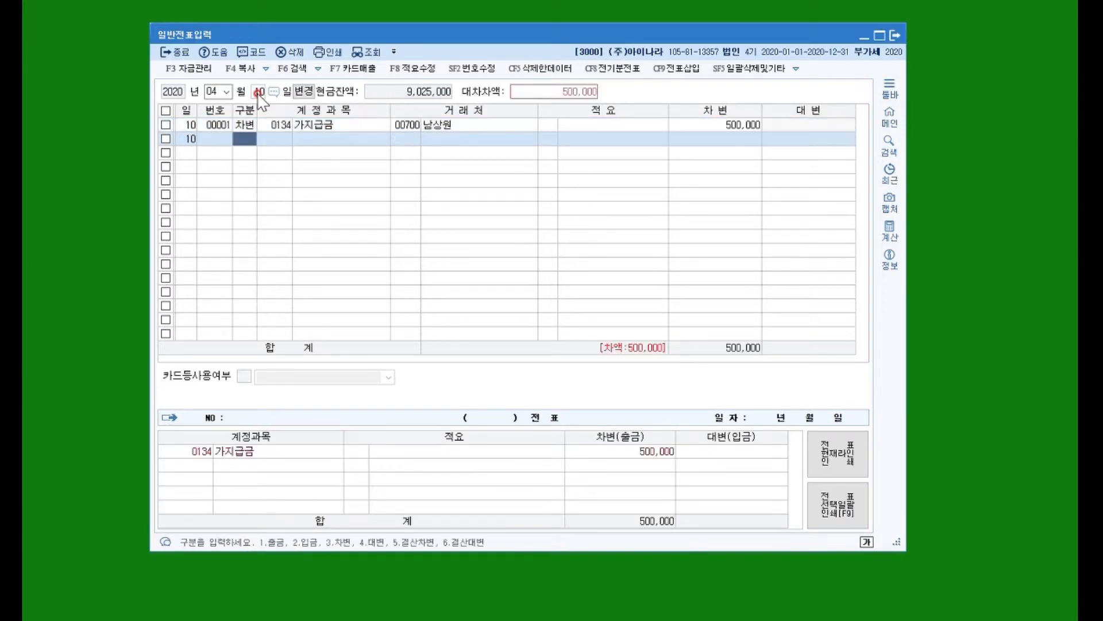
Add a balancing credit line of 500,000 for 현금 (0101).
text(4)
key(Return)
text(101)
key(Return)
key(Return)
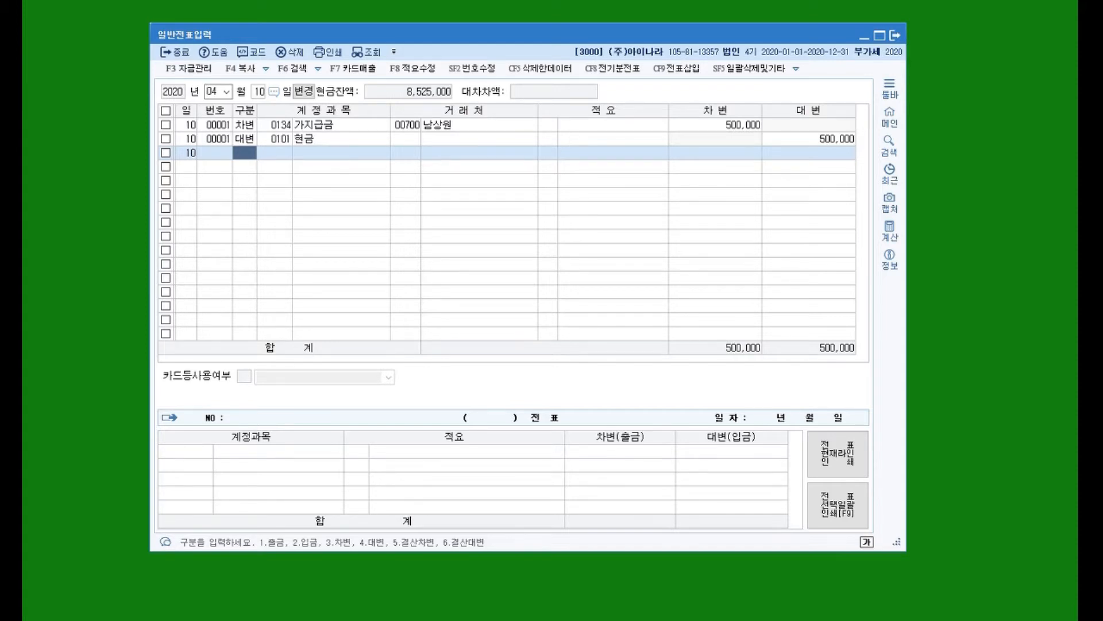
Switch the voucher date to April 16 and start a debit line with the selling and administrative account 여비교통비 (0812).
click(258, 92)
text(163)
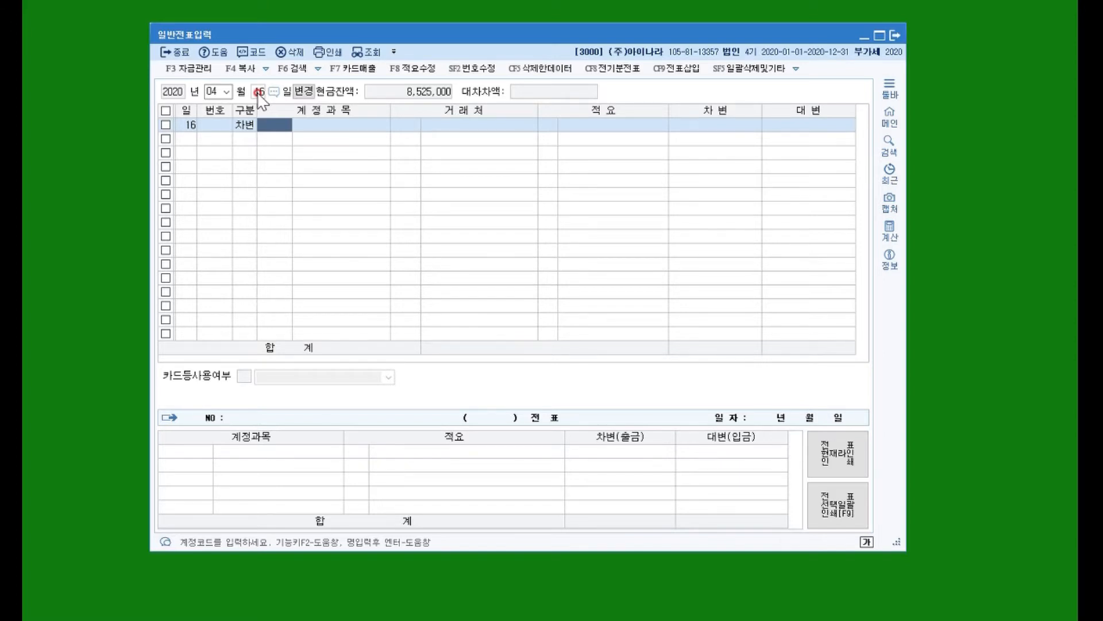
text(여비)
key(Return)
key(Down)
key(Down)
key(Down)
key(Down)
key(Down)
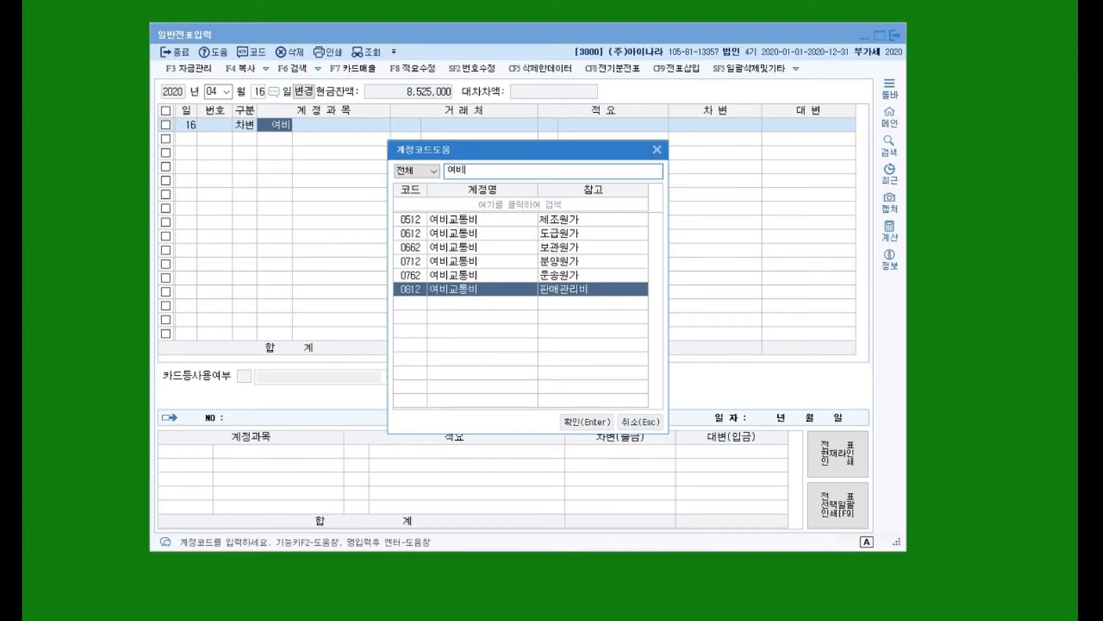
double_click(460, 288)
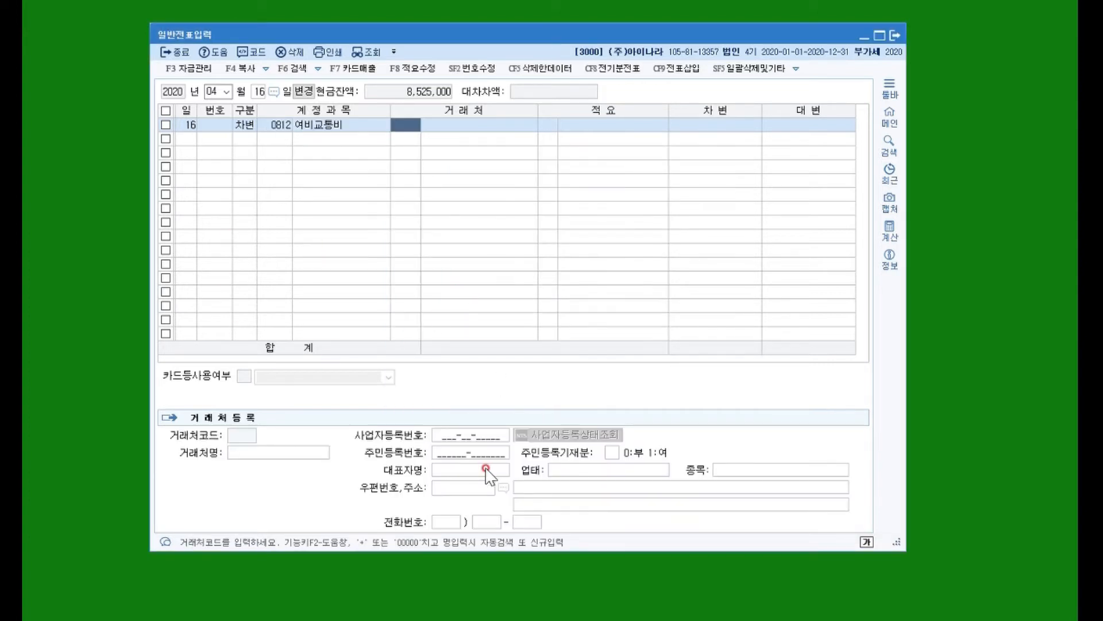
Enter a debit of 450,000 on the 여비교통비 line, leaving its trading partner and description blank.
key(Return)
key(Return)
key(Return)
key(Return)
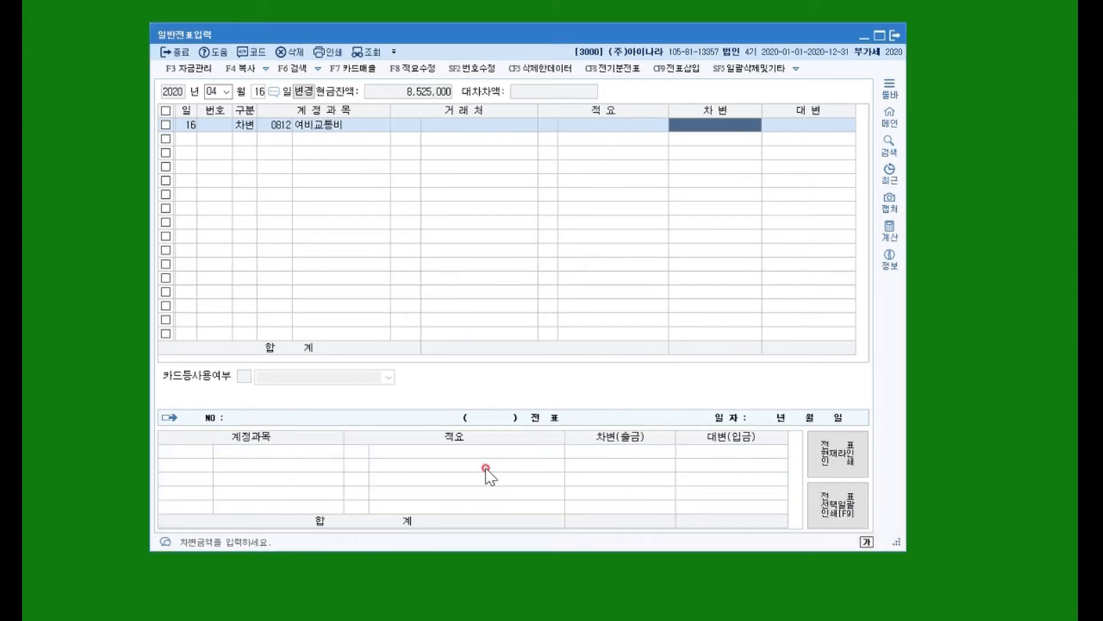
text(4500000)
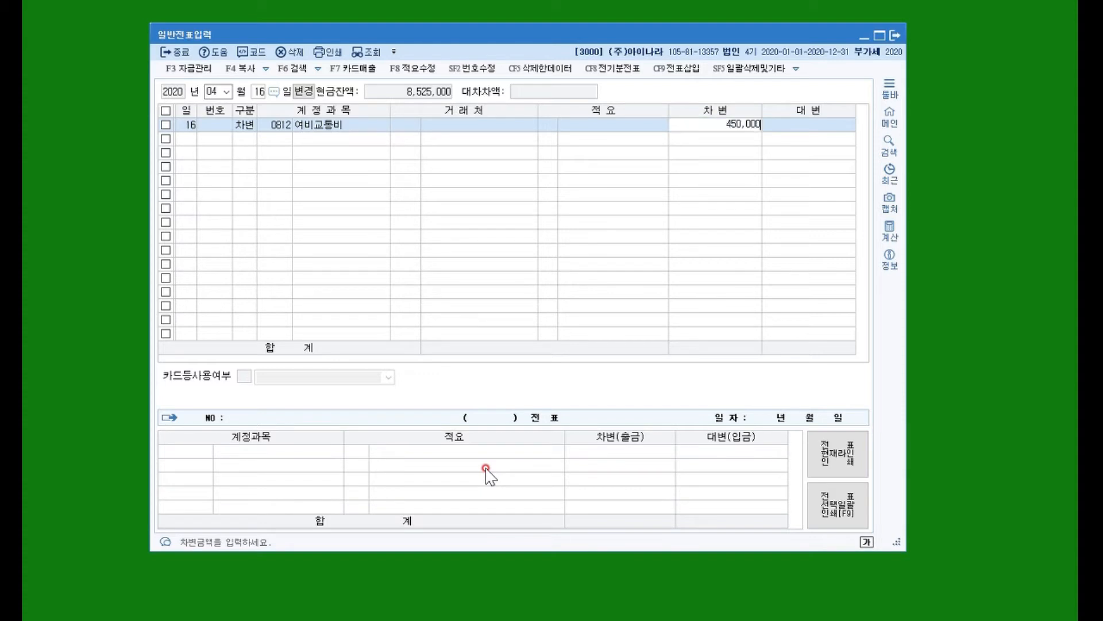
key(Return)
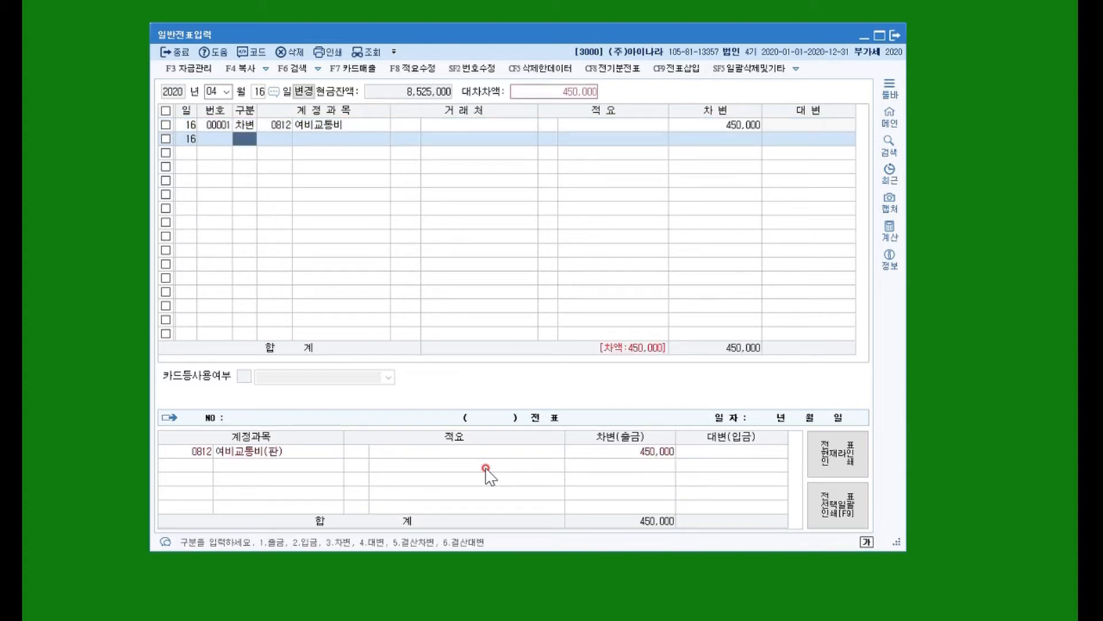
Add a debit line of 50,000 for 현금 (0101) with no trading partner or description.
text(3)
key(Return)
text(101)
key(Return)
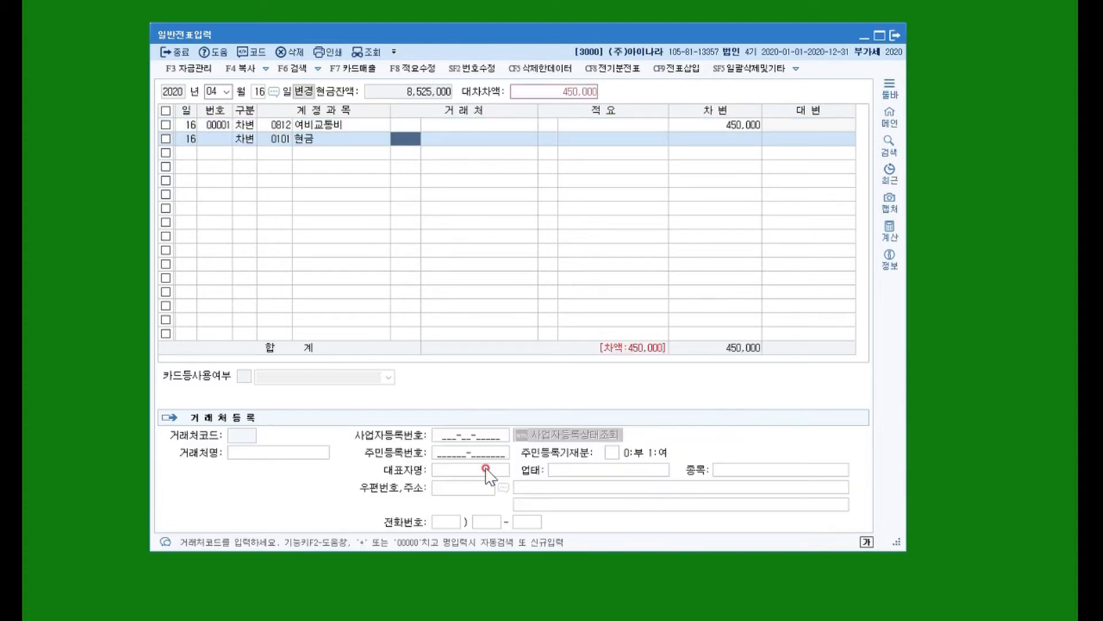
key(Return)
key(Return)
key(Return)
key(Return)
text(50)
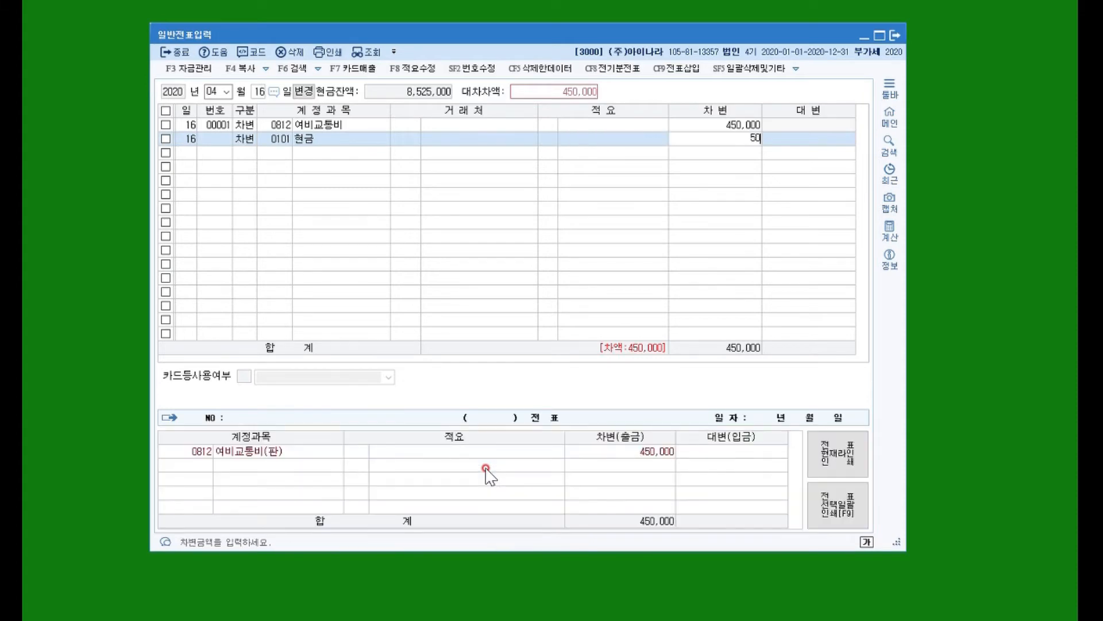
text(,000)
key(Return)
Add a balancing credit line of 500,000 for 가지급금 (0134).
text(4)
key(Return)
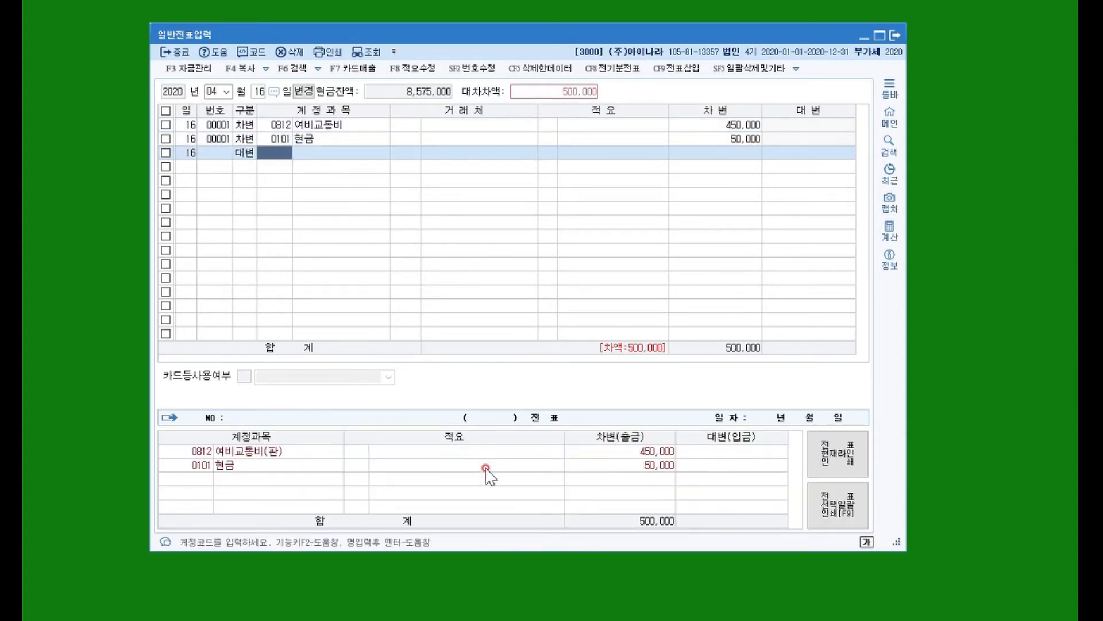
text(가지)
key(BackSpace)
key(BackSpace)
key(BackSpace)
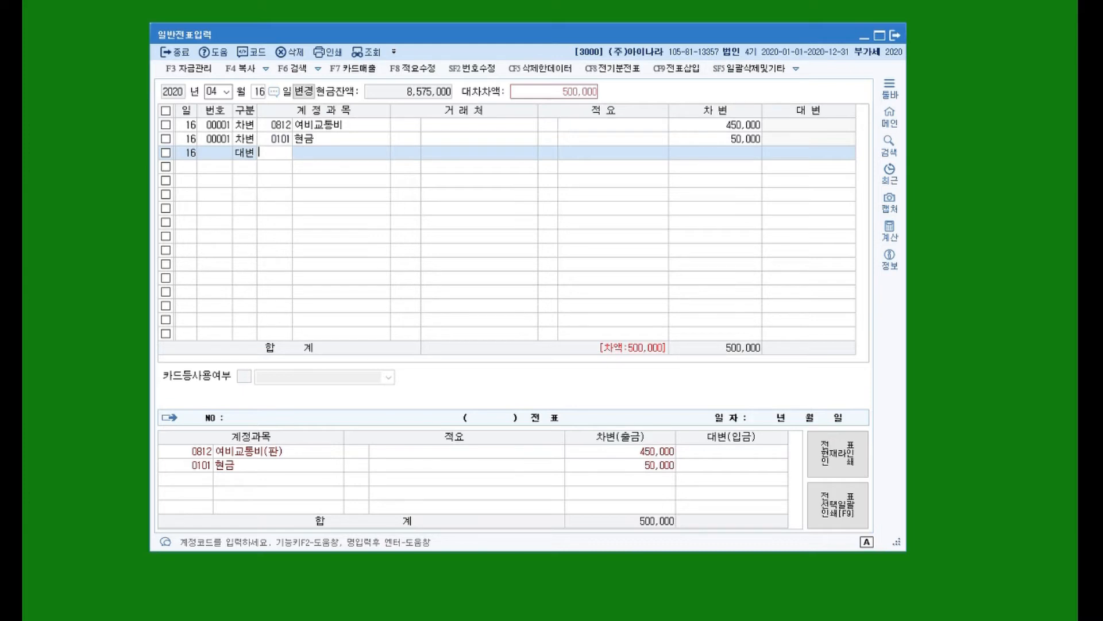
text(가지)
key(Return)
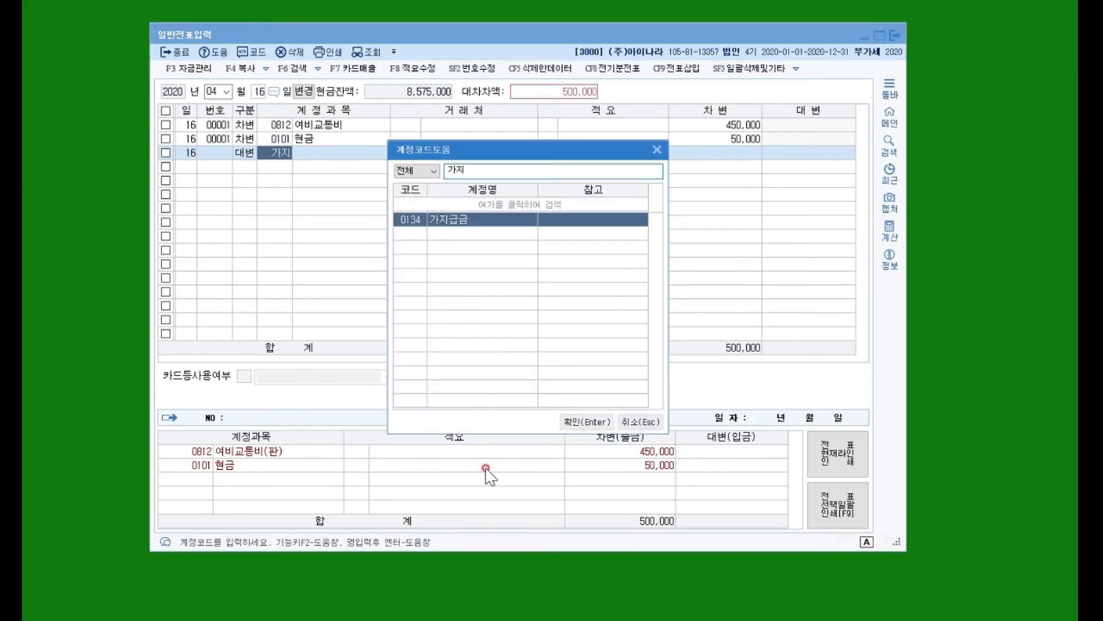
key(Return)
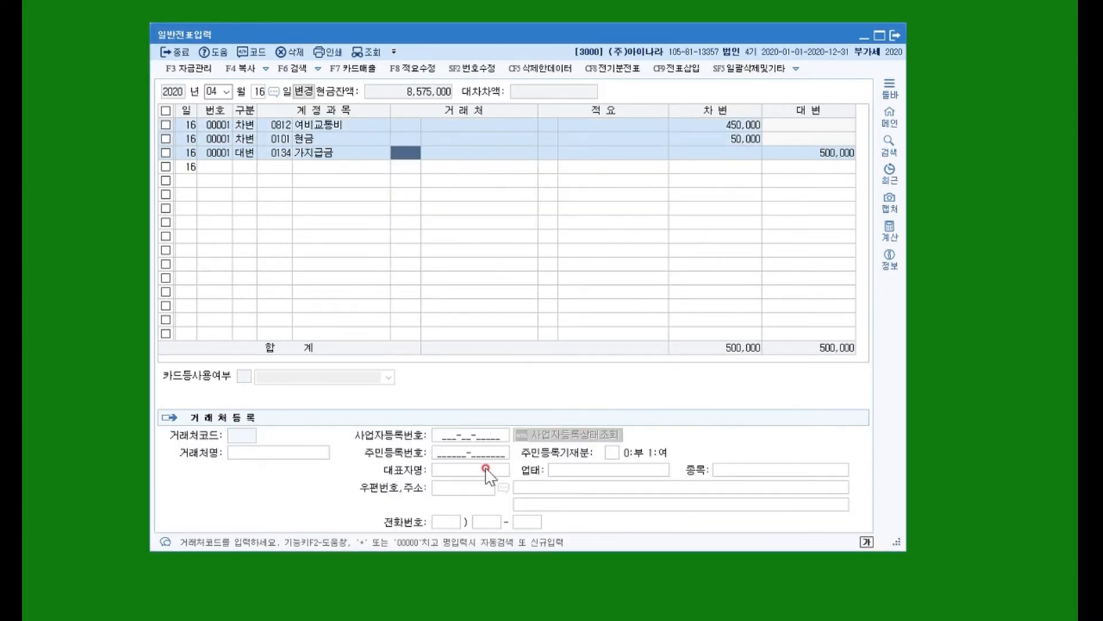
Assign the individual who received the advance as trading partner on the 가지급금 credit line, leaving the description blank.
key(F3)
key(Escape)
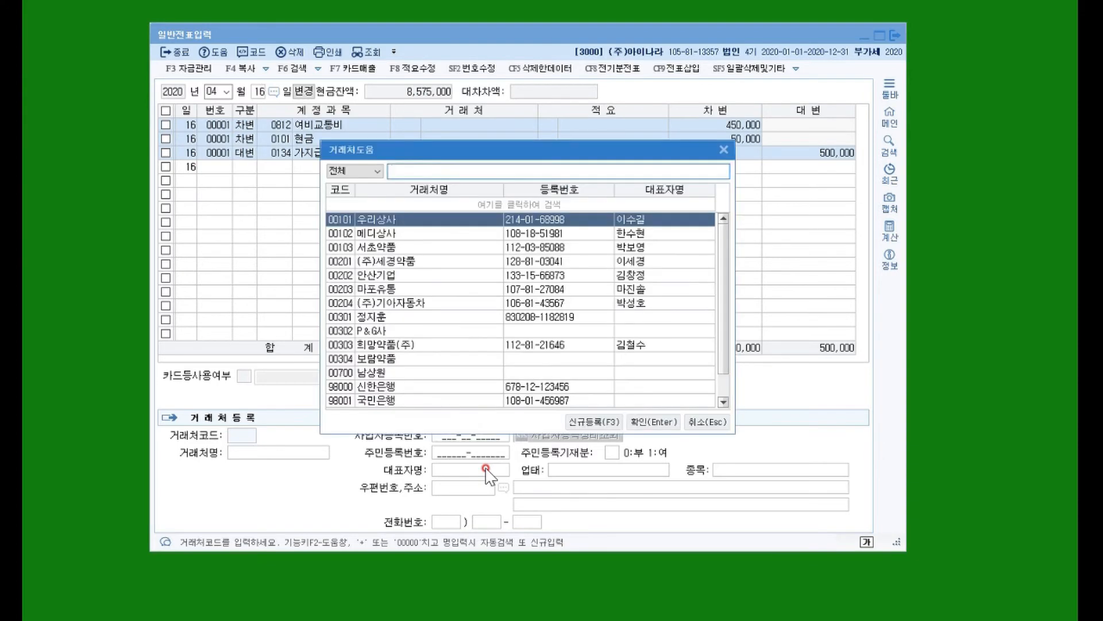
text(남)
key(Return)
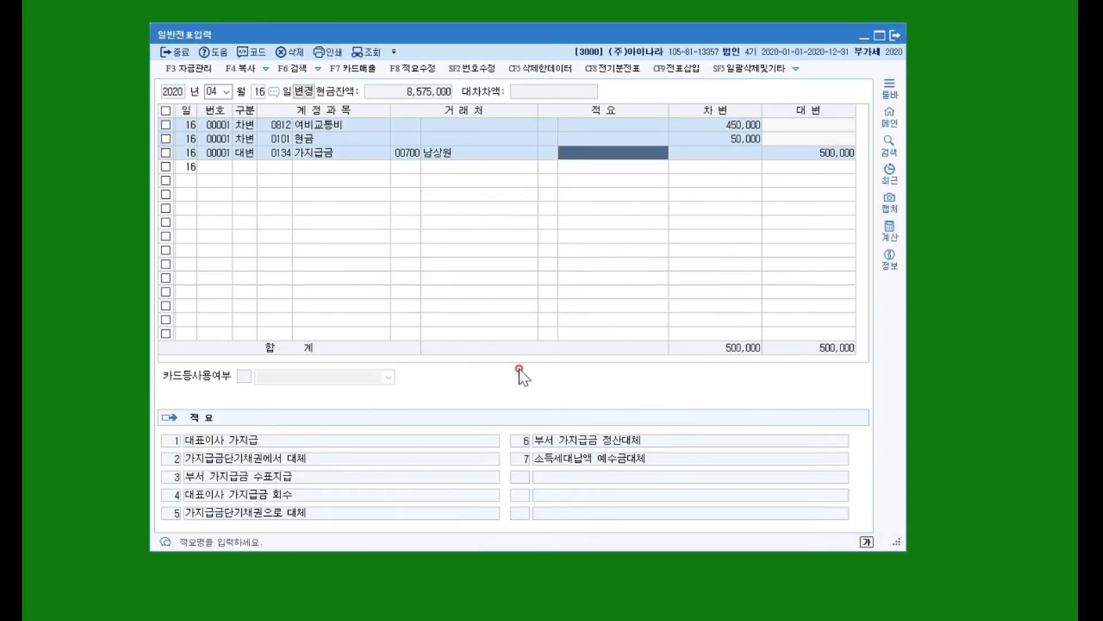
key(Return)
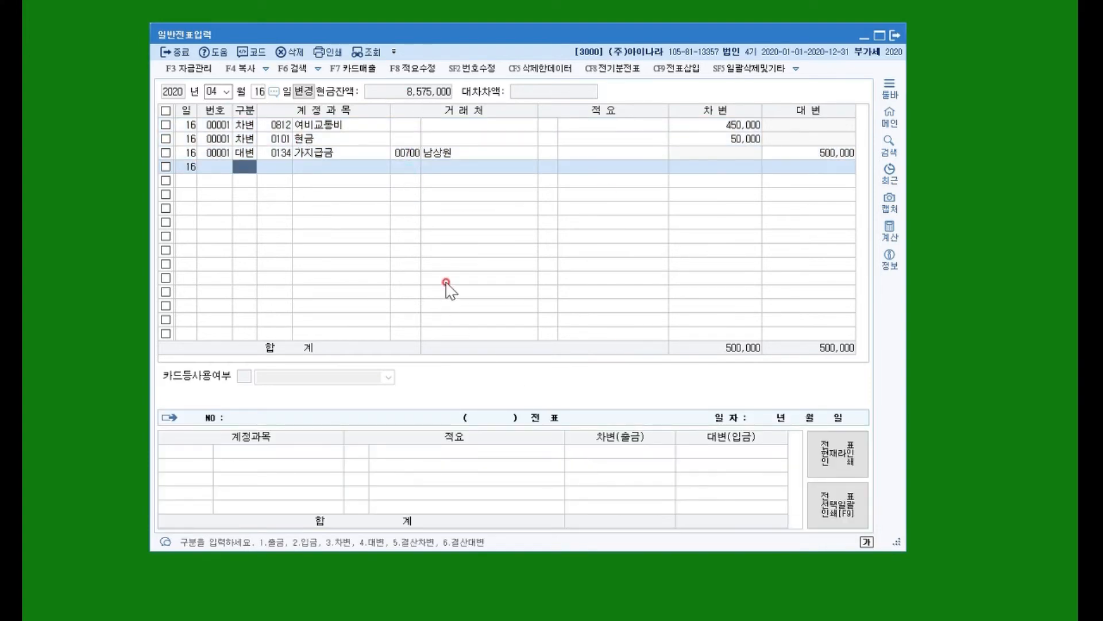
Sort the April 16 voucher lines by 구분 so that the credit line comes first.
click(247, 170)
click(244, 154)
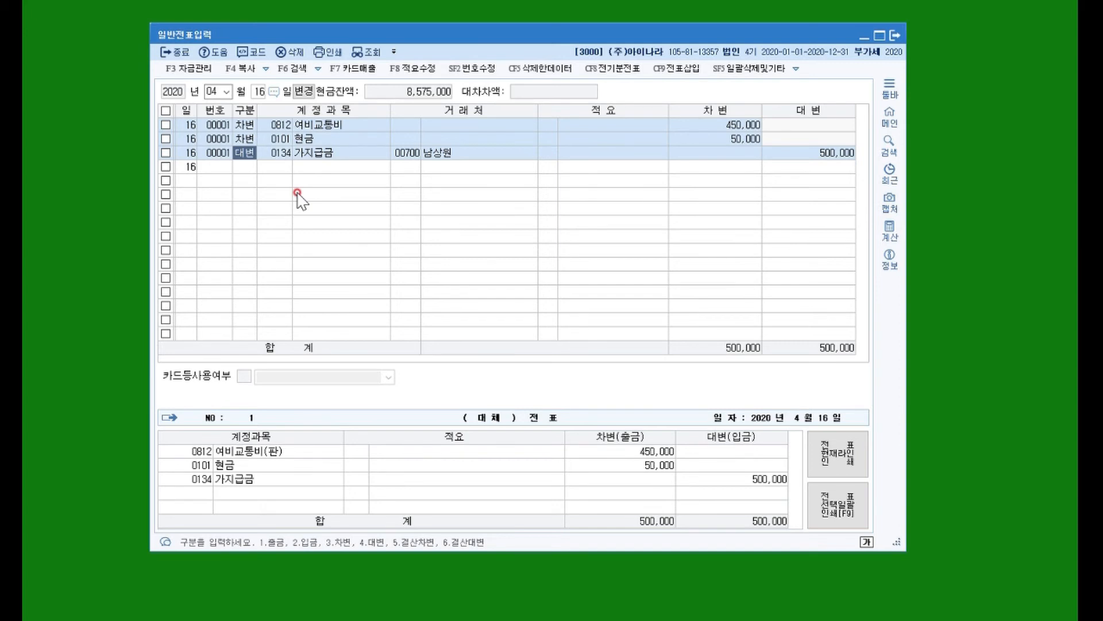
click(247, 112)
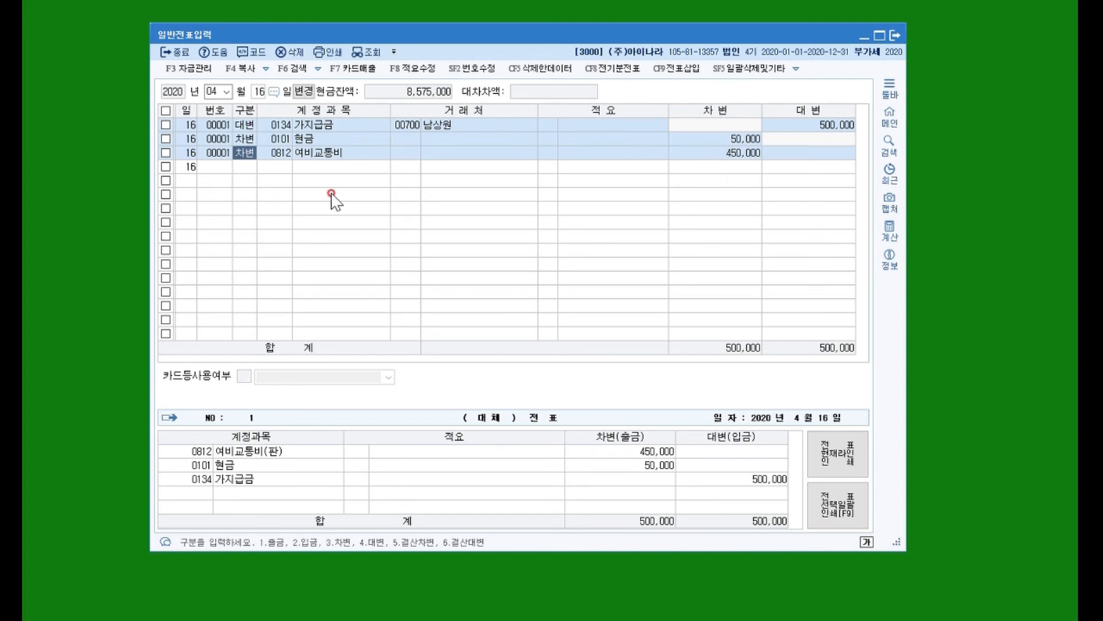
click(290, 167)
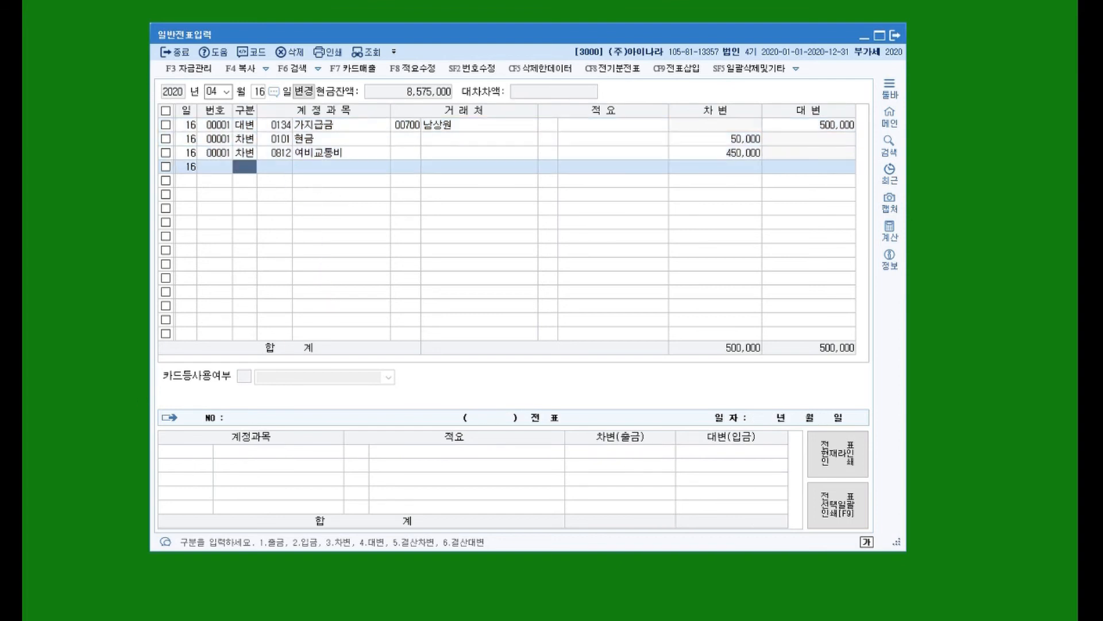